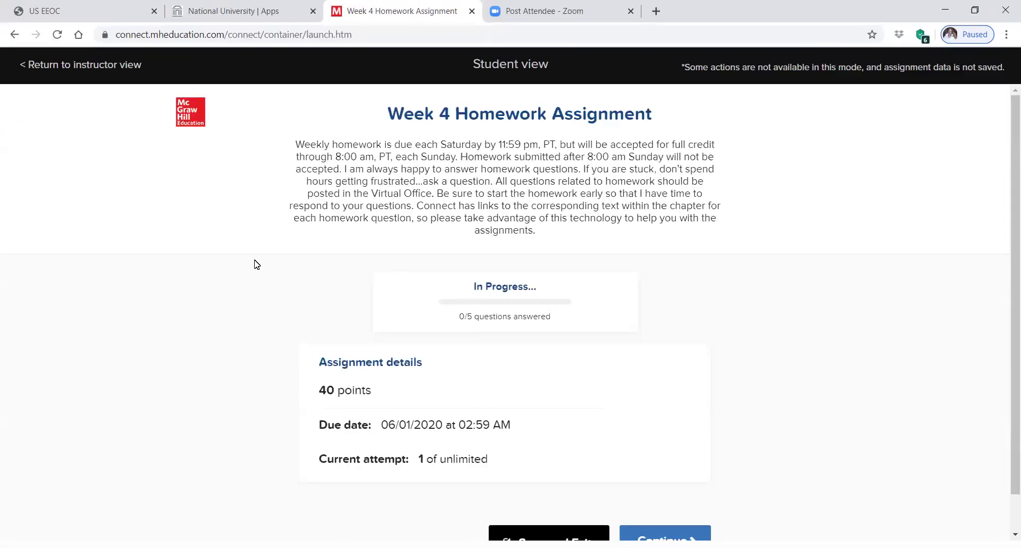
Continue into the Week 4 Homework Assignment and set the first incremental cost row of question 1 to Total direct materials
scroll(258, 264, "down", 1)
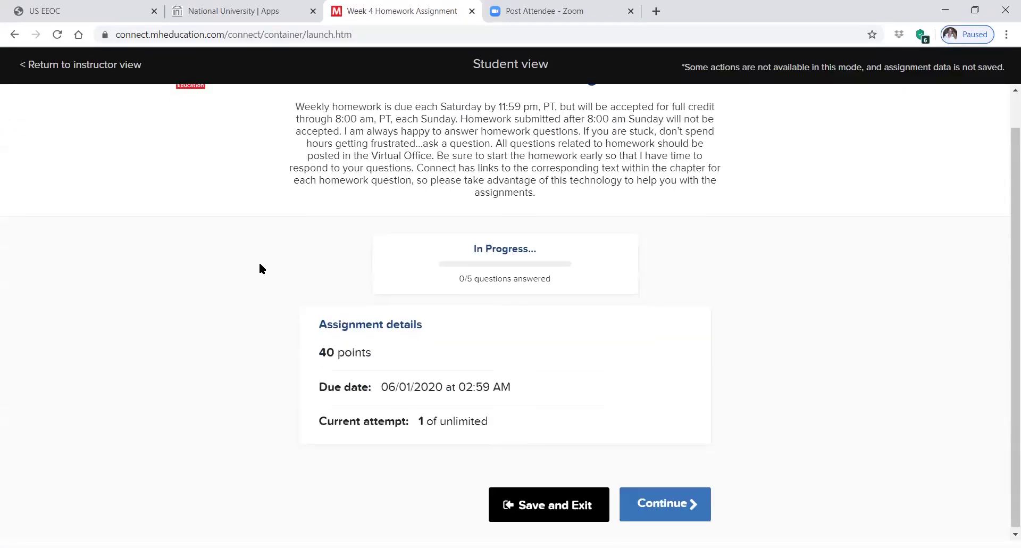
left_click(672, 500)
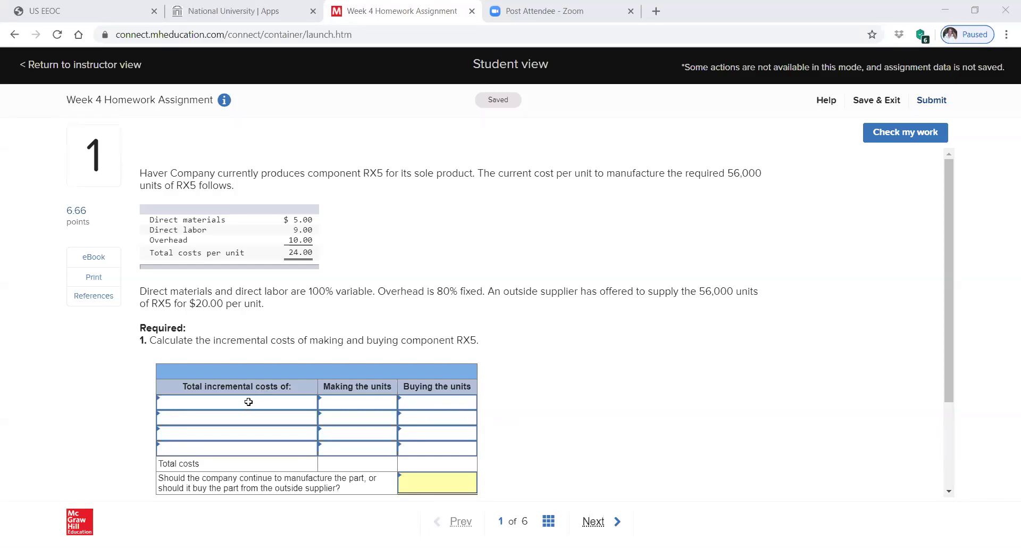
left_click(297, 402)
left_click(311, 404)
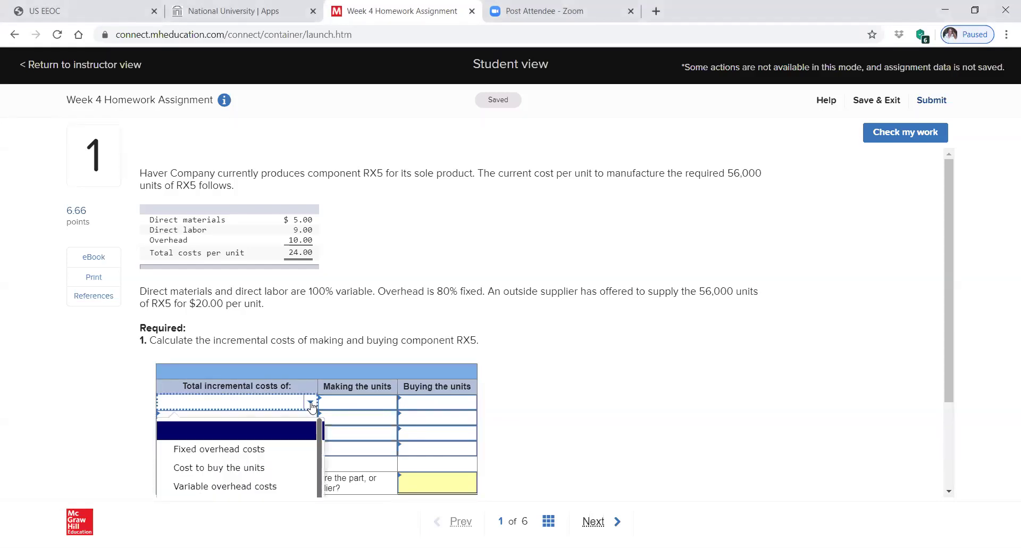
scroll(288, 471, "down", 1)
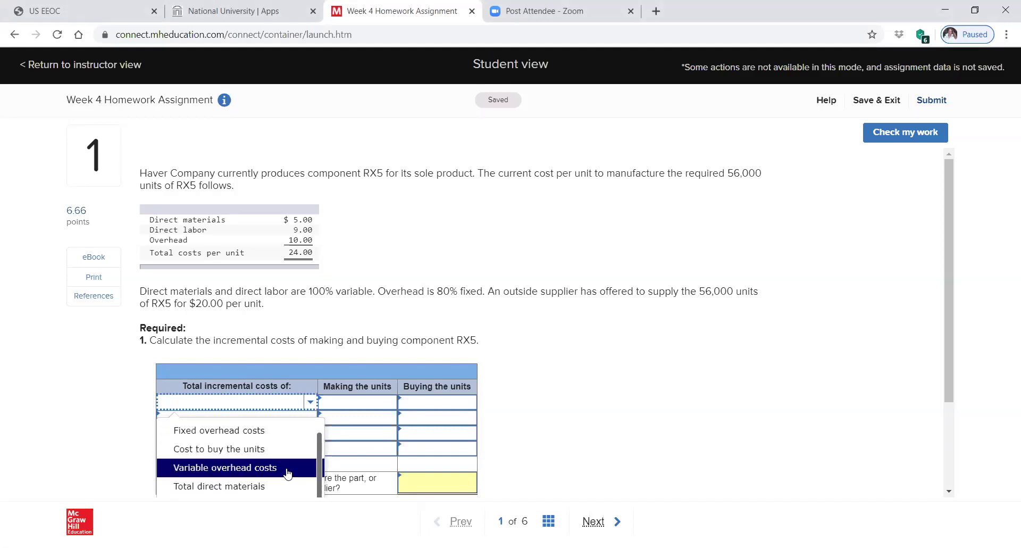
left_click(281, 486)
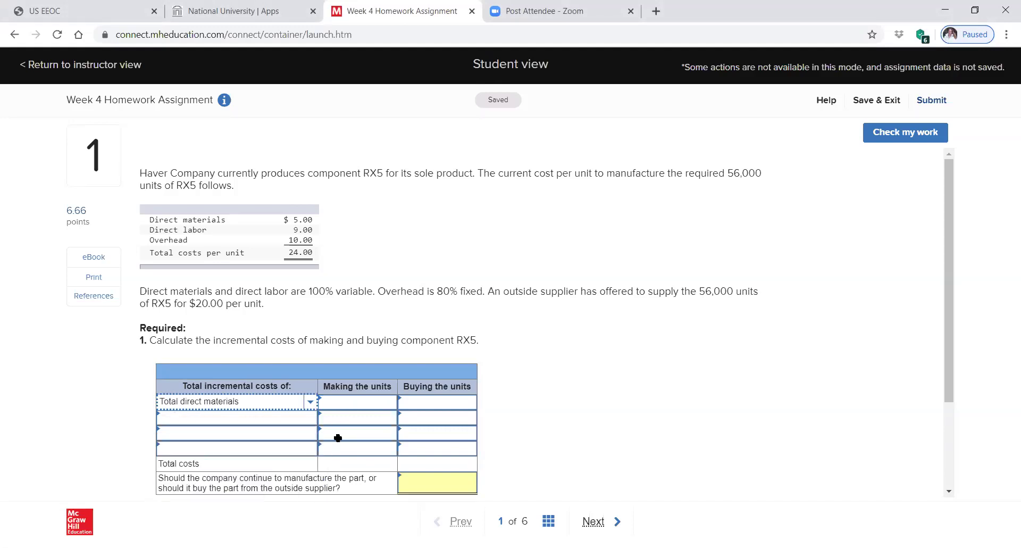
left_click(352, 404)
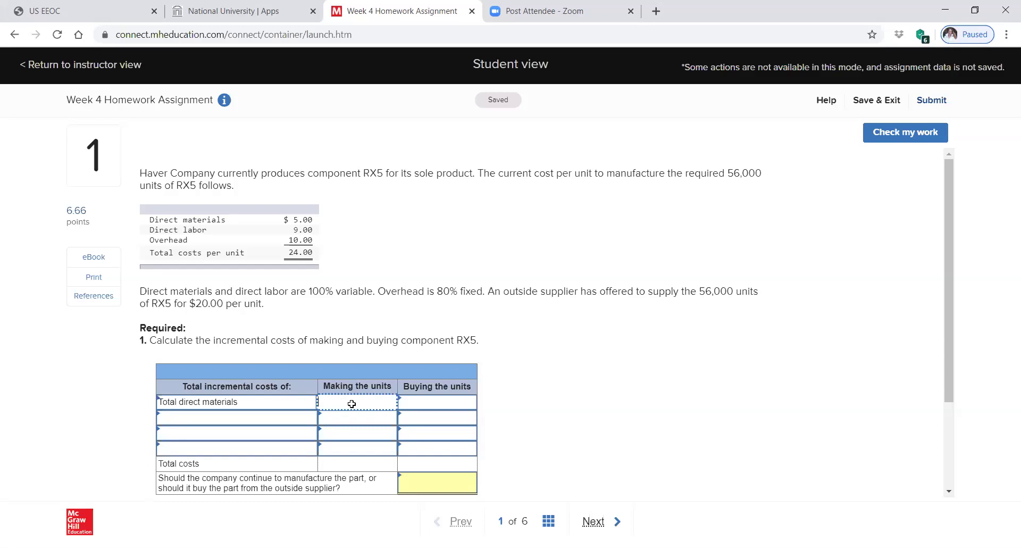
type("$")
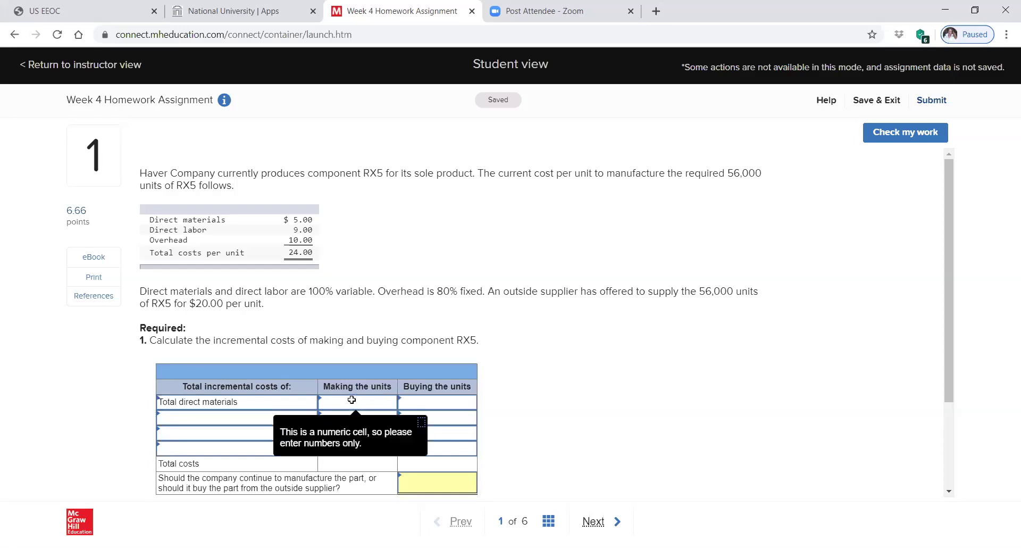
left_click(356, 406)
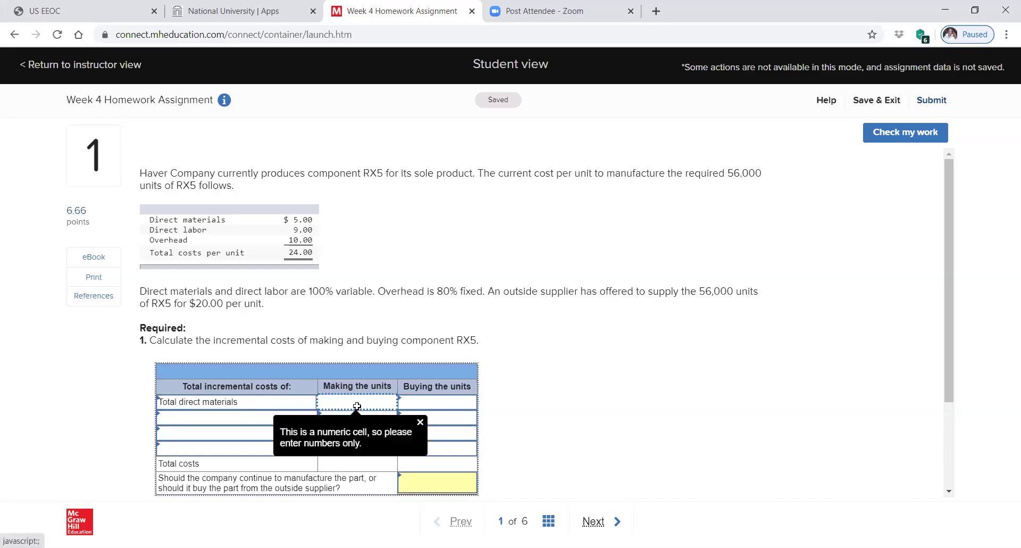
key("Tab")
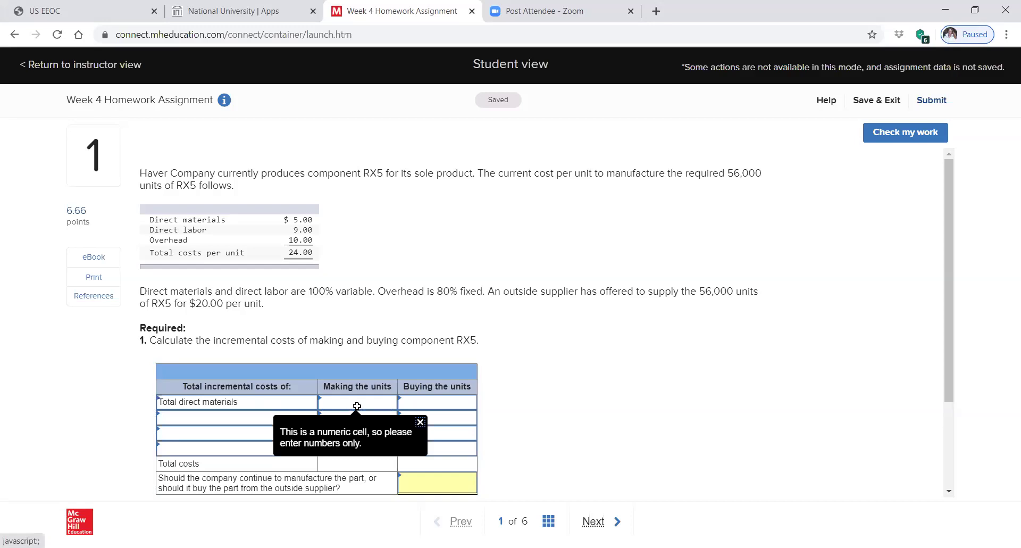
left_click(420, 423)
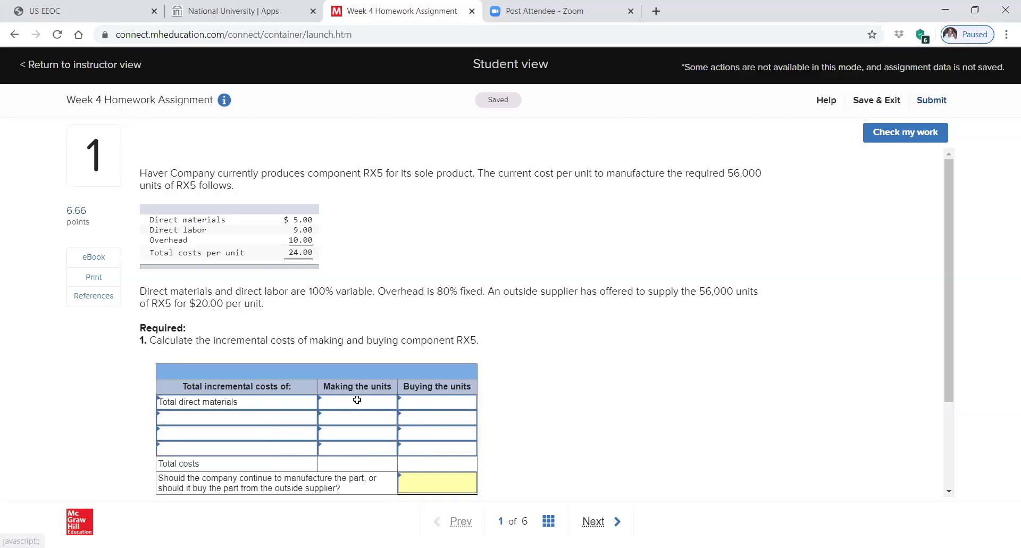
left_click(358, 399)
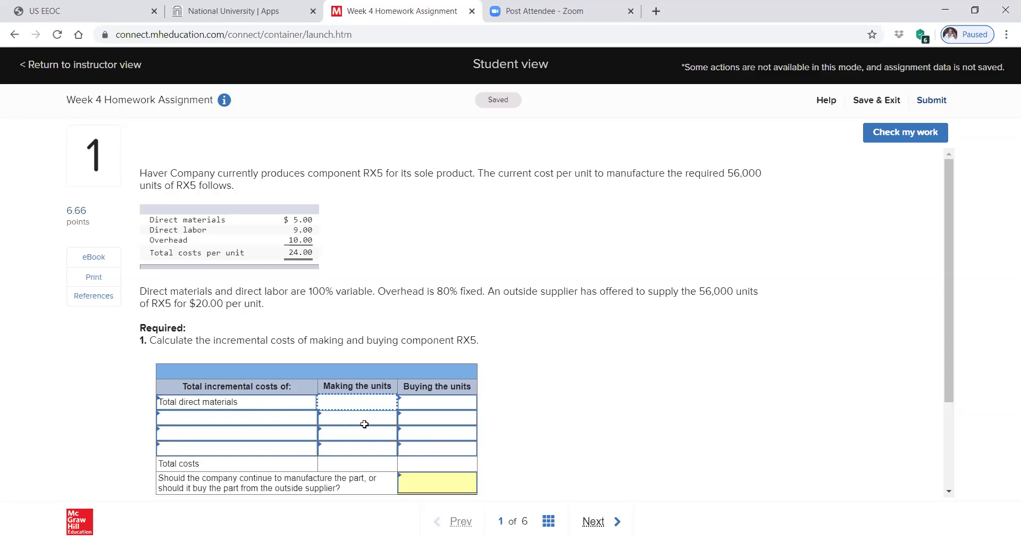
left_click(368, 419)
left_click(370, 419)
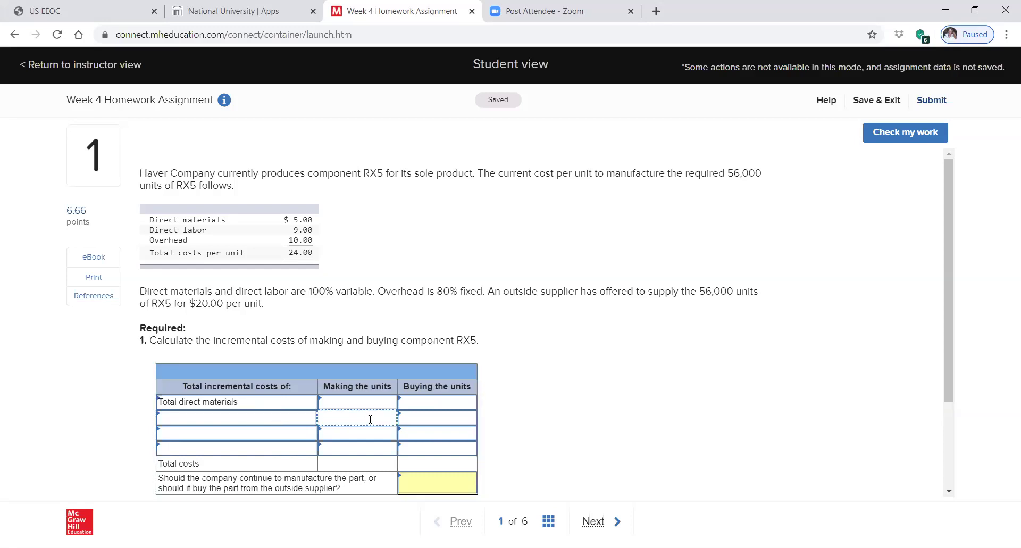
Enter 5.00 as the cost of making the units for total direct materials
left_click(370, 404)
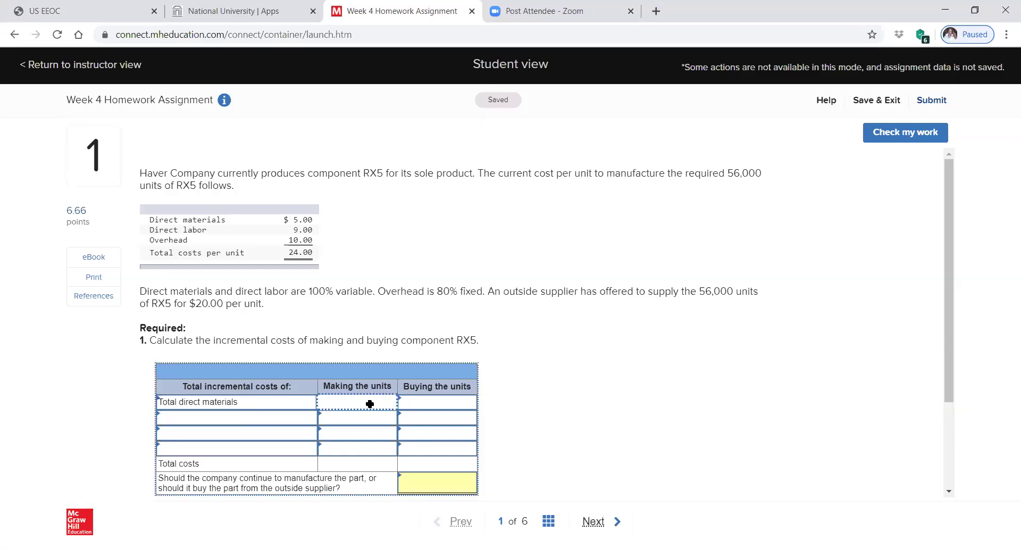
left_click(370, 404)
type("5")
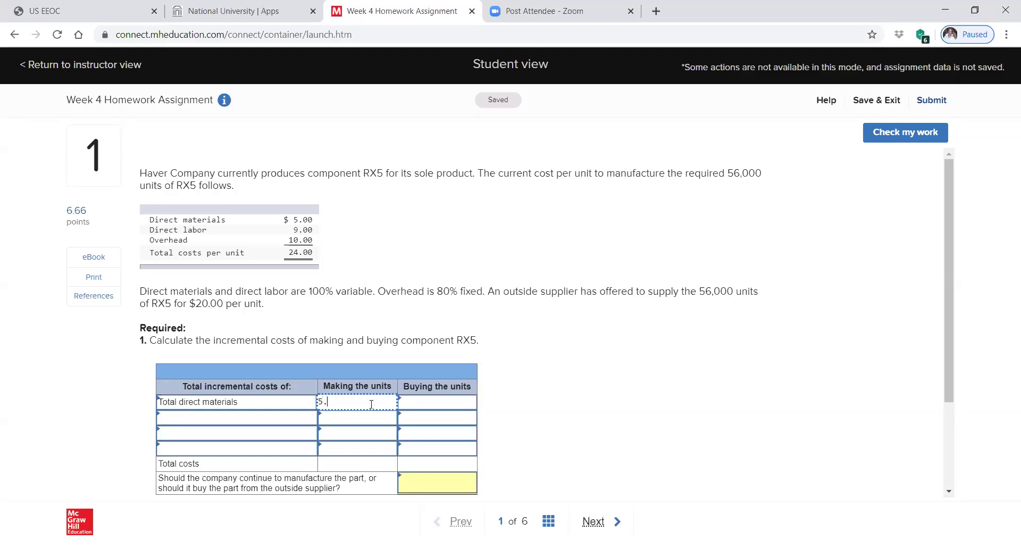
type(".00")
key("Return")
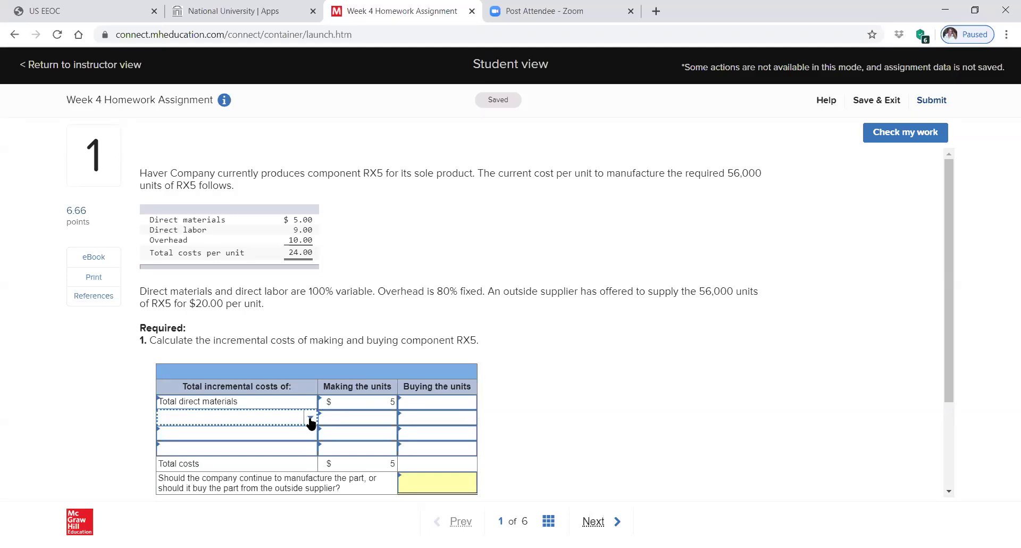
Set the second cost row to Total direct labor and enter 9 as its cost of making the units
left_click(310, 417)
scroll(270, 464, "down", 3)
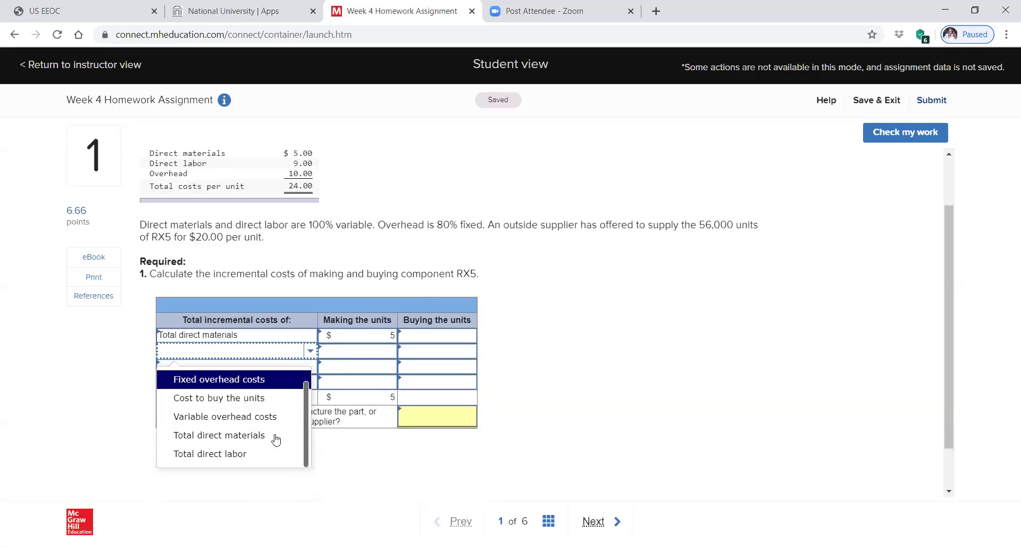
left_click(242, 455)
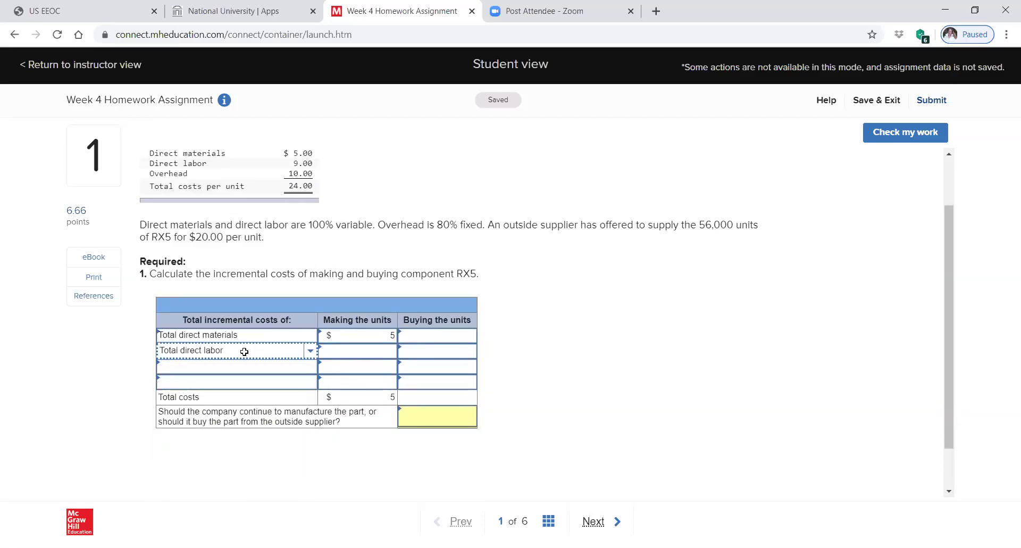
left_click(330, 348)
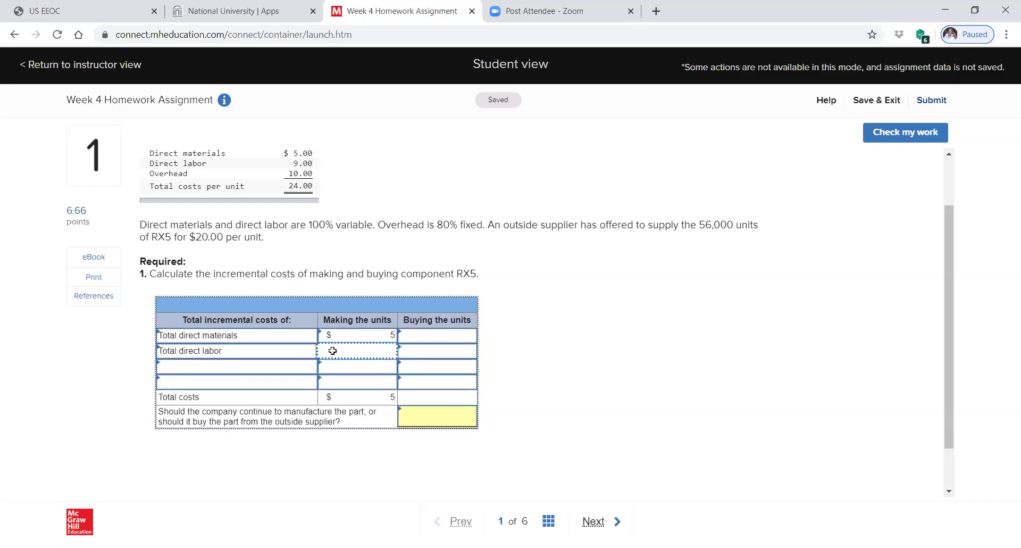
scroll(331, 348, "up", 1)
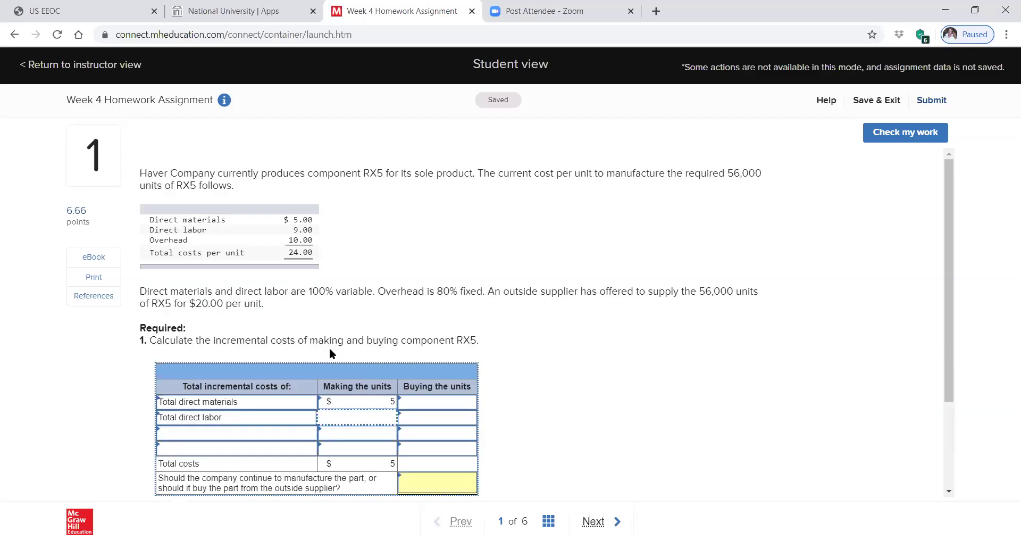
type("9")
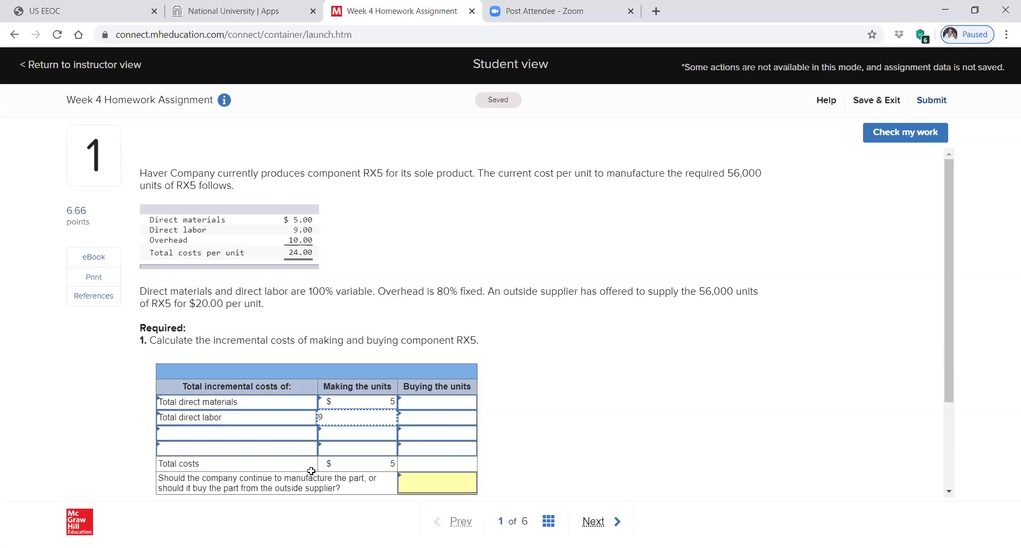
Set the third cost row to Variable overhead costs and enter 10 as its cost of making the units
left_click(266, 433)
scroll(345, 360, "down", 2)
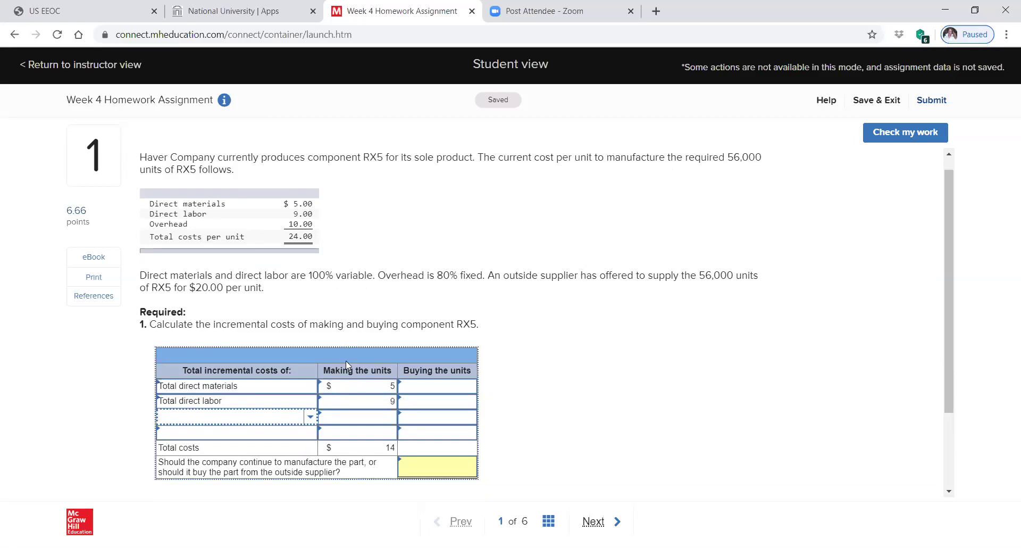
left_click(312, 315)
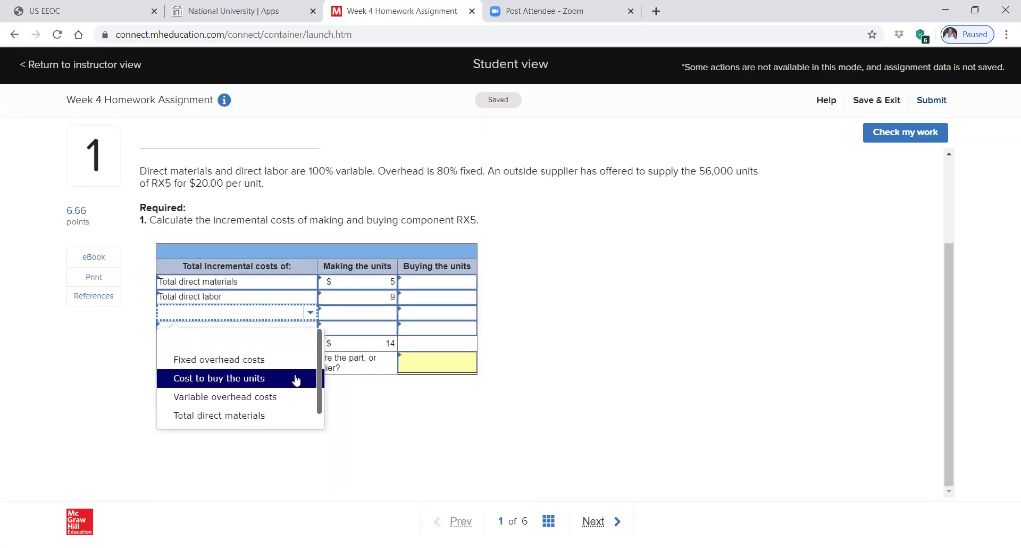
left_click(292, 397)
scroll(292, 399, "up", 1)
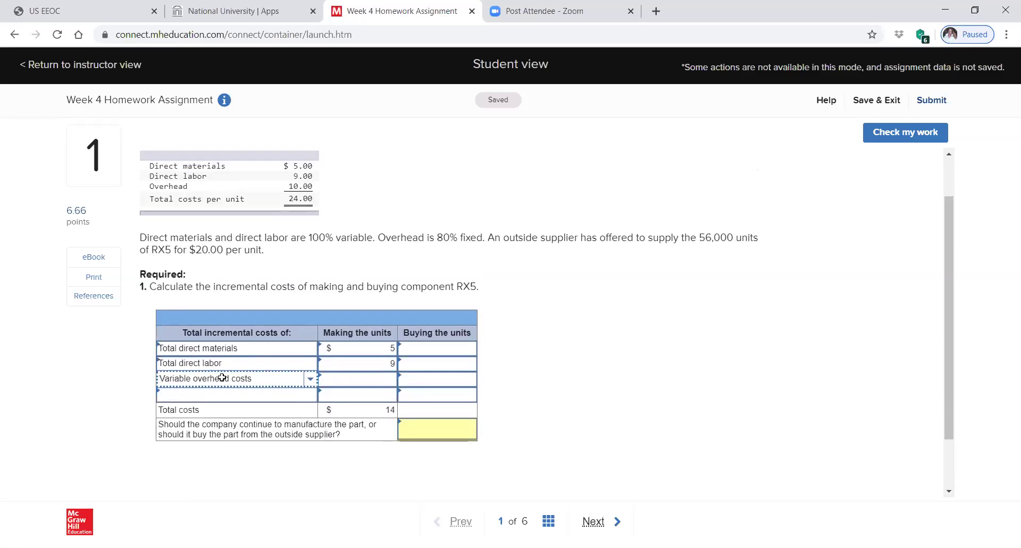
left_click(371, 376)
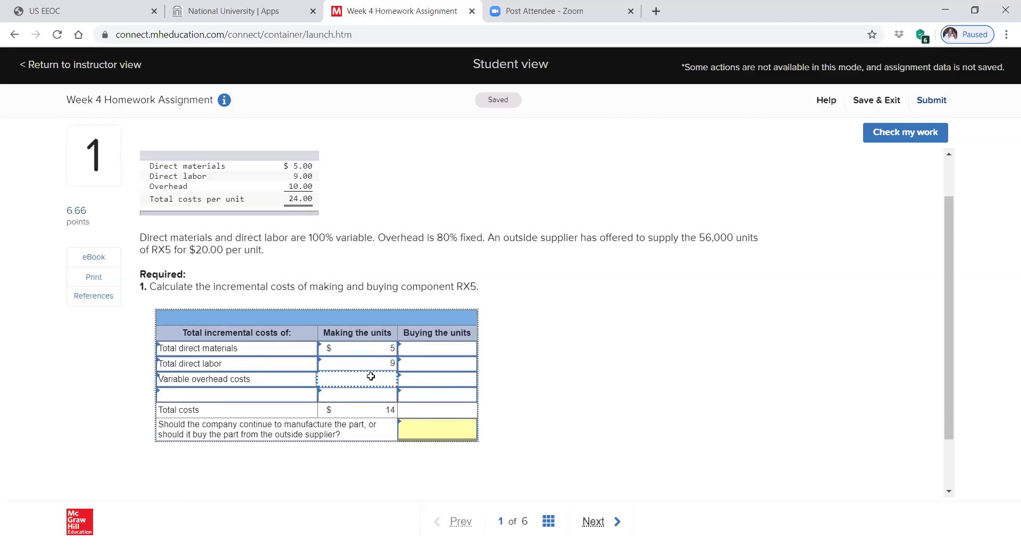
type("10")
key("Tab")
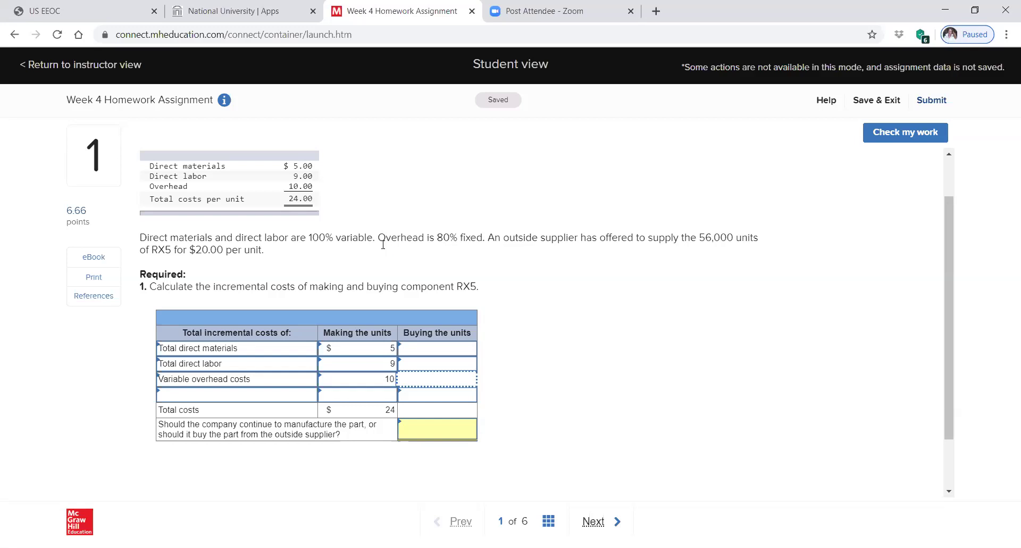
Set the fourth cost row to Cost to buy the units and enter 20 in its buying column
left_click(297, 394)
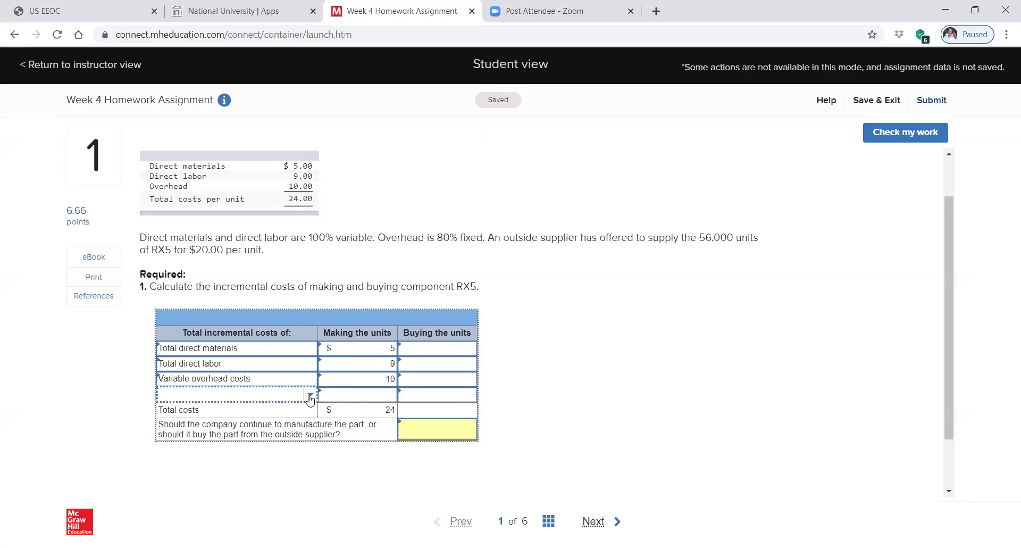
left_click(310, 396)
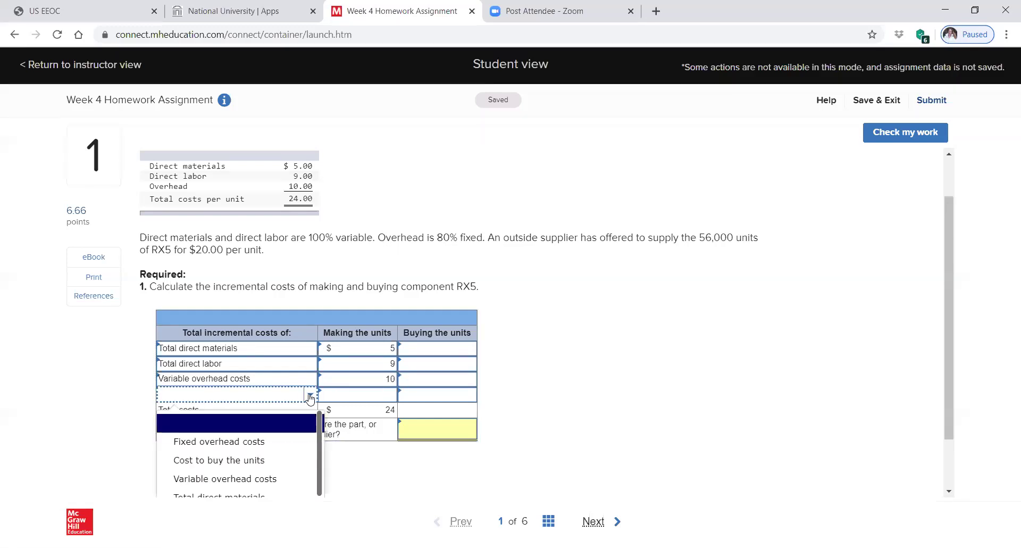
left_click(306, 459)
left_click(455, 393)
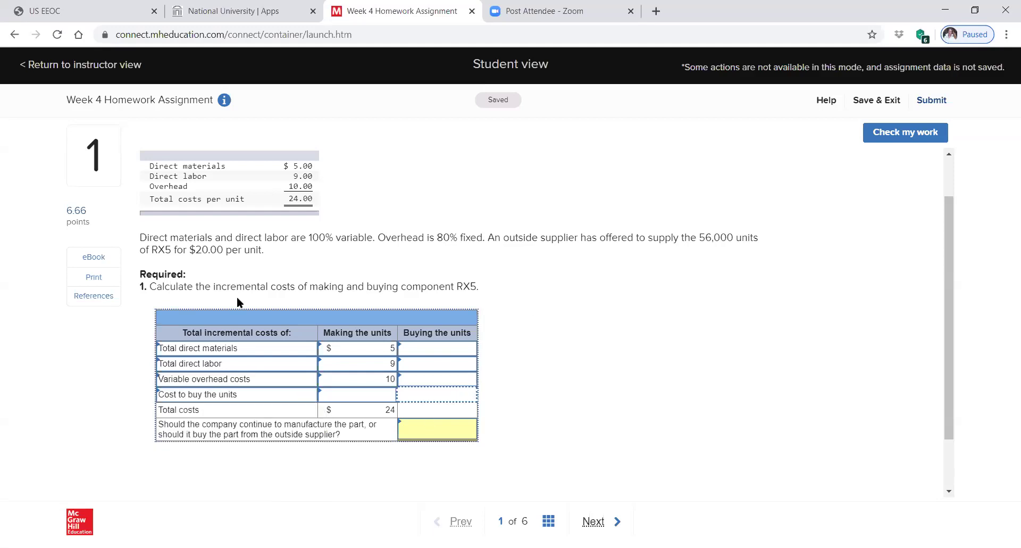
type("20")
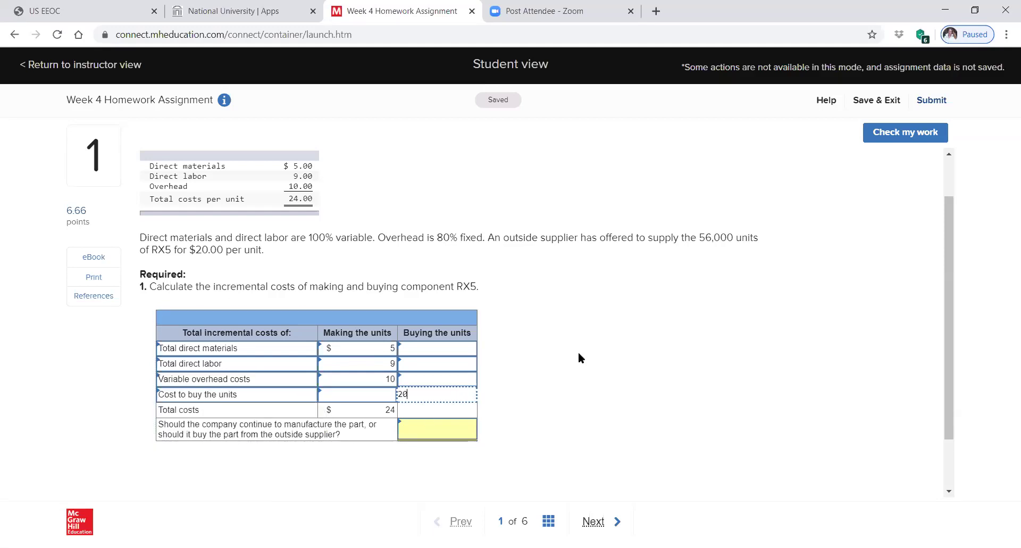
key("Tab")
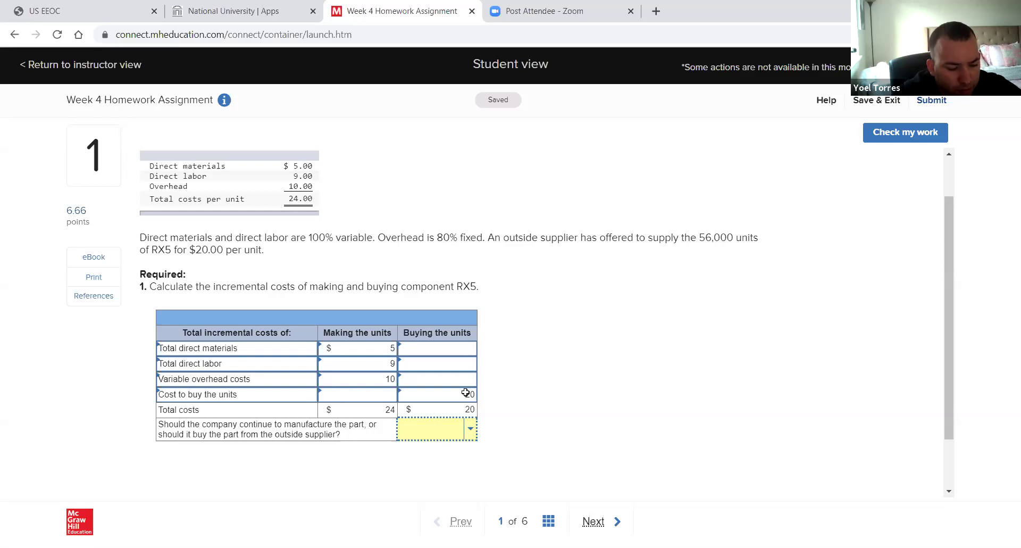
Enter 8 as the variable overhead cost in the column for buying the units
left_click(449, 379)
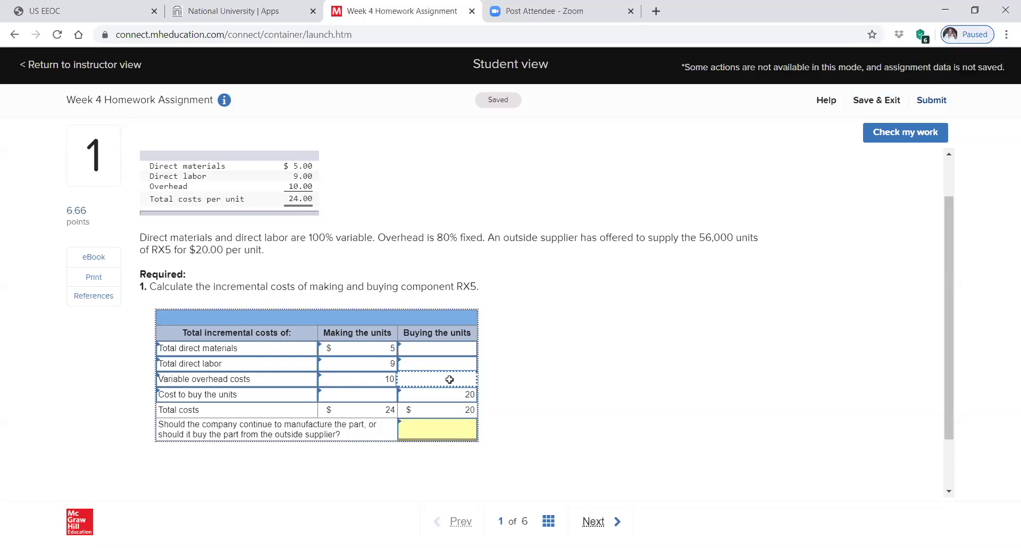
type("8")
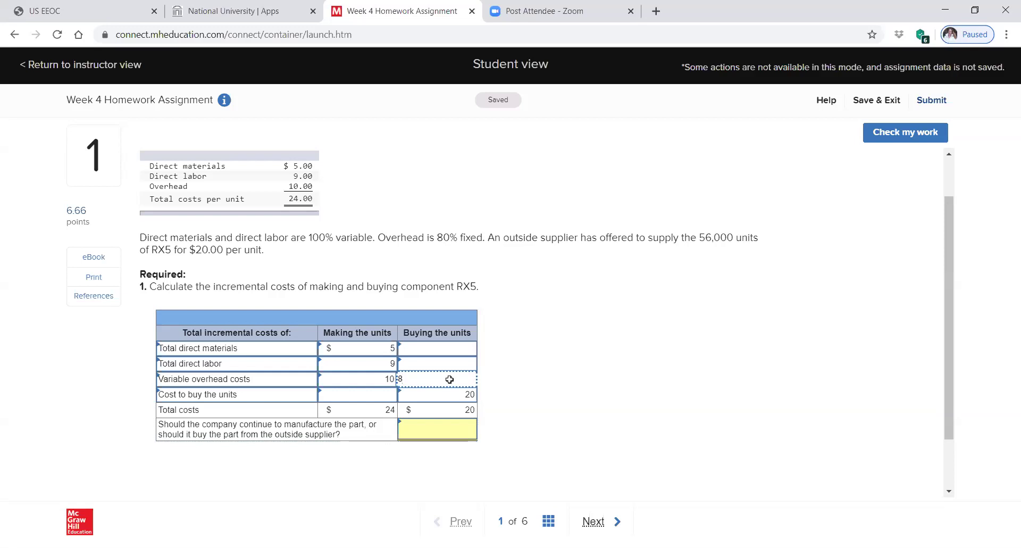
key("Tab")
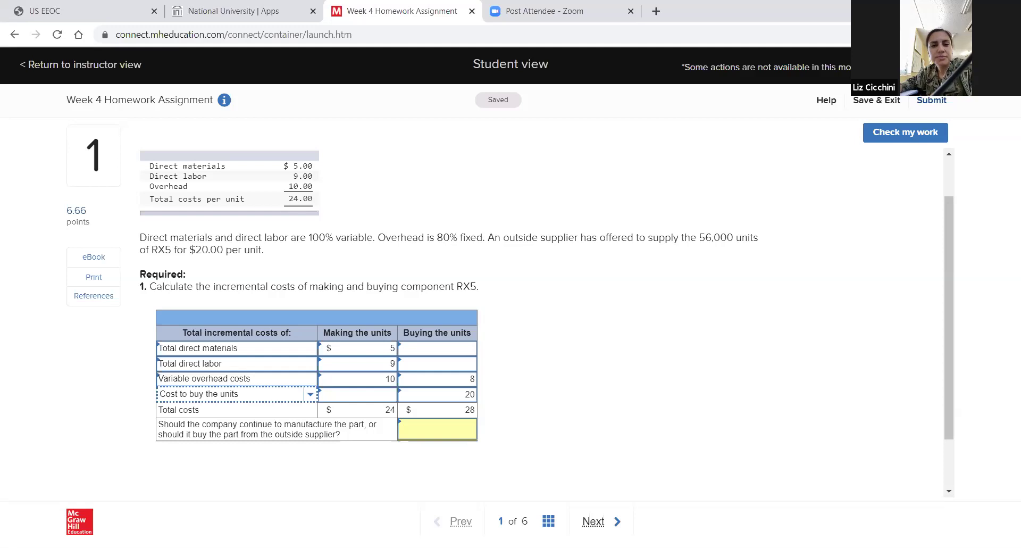
Answer the make-or-buy question with Make the units and proceed to the next question
left_click(432, 427)
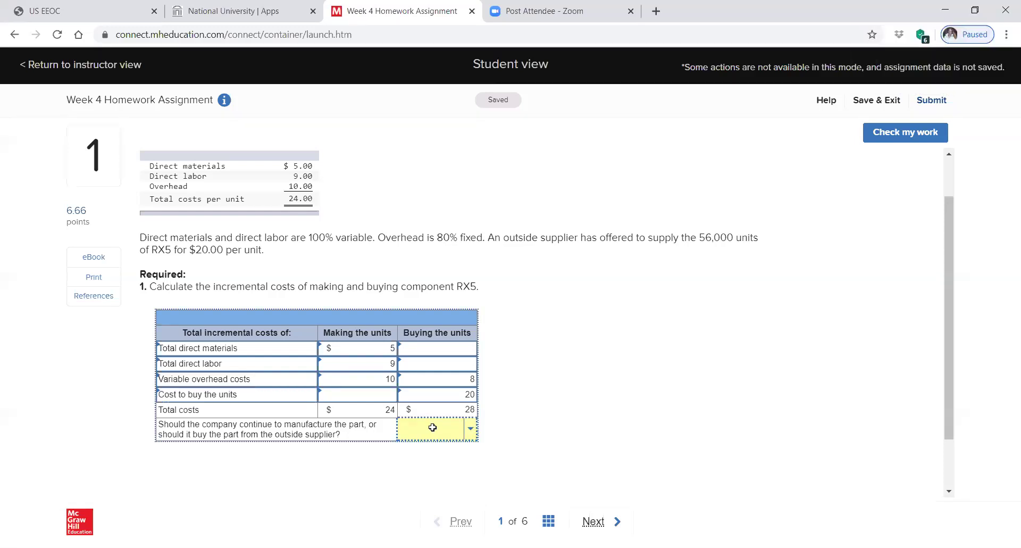
left_click(470, 429)
scroll(490, 438, "down", 1)
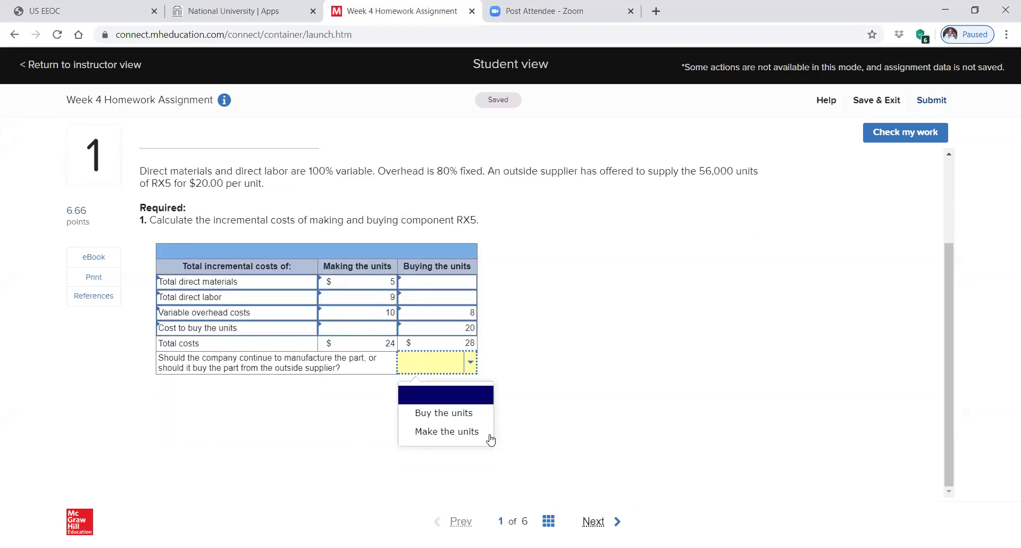
left_click(473, 431)
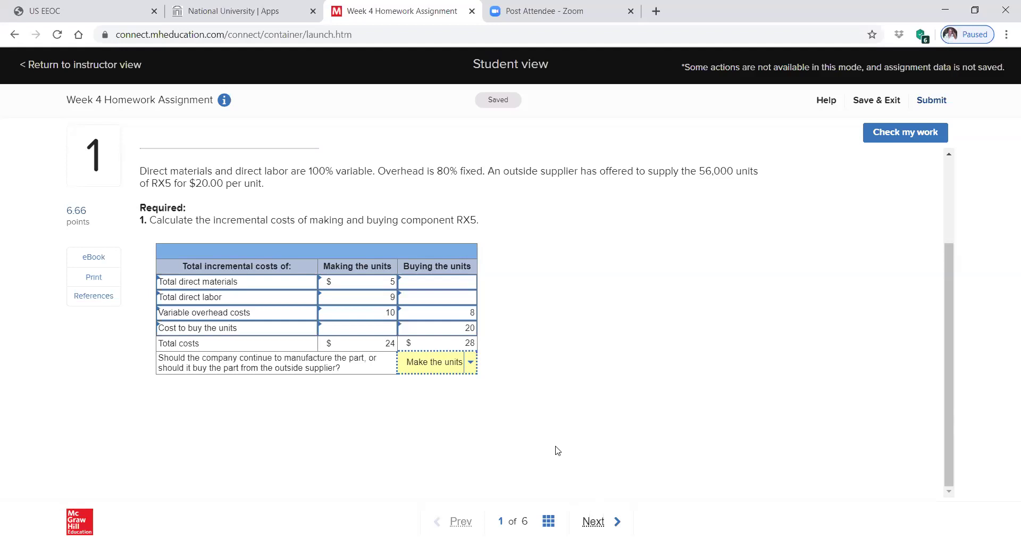
left_click(593, 521)
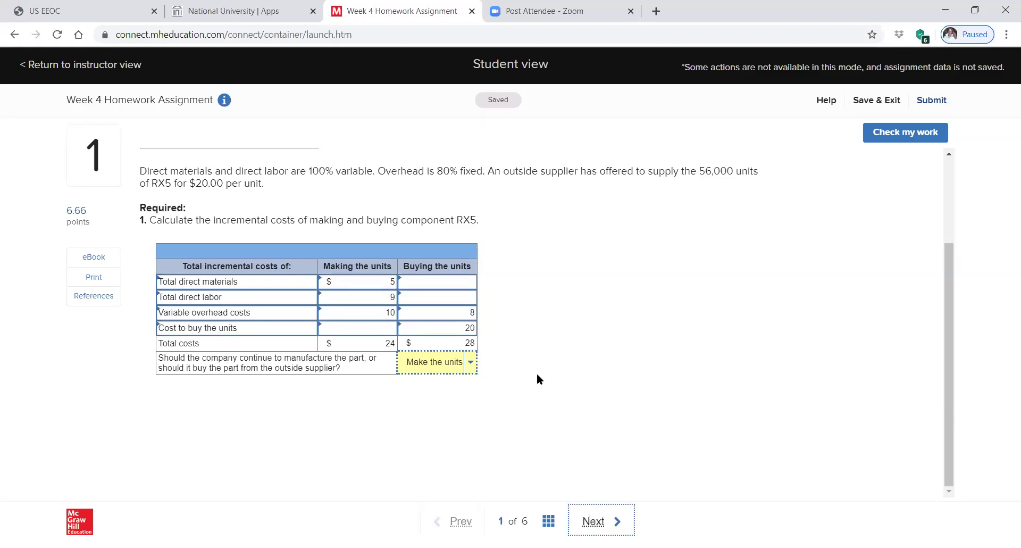
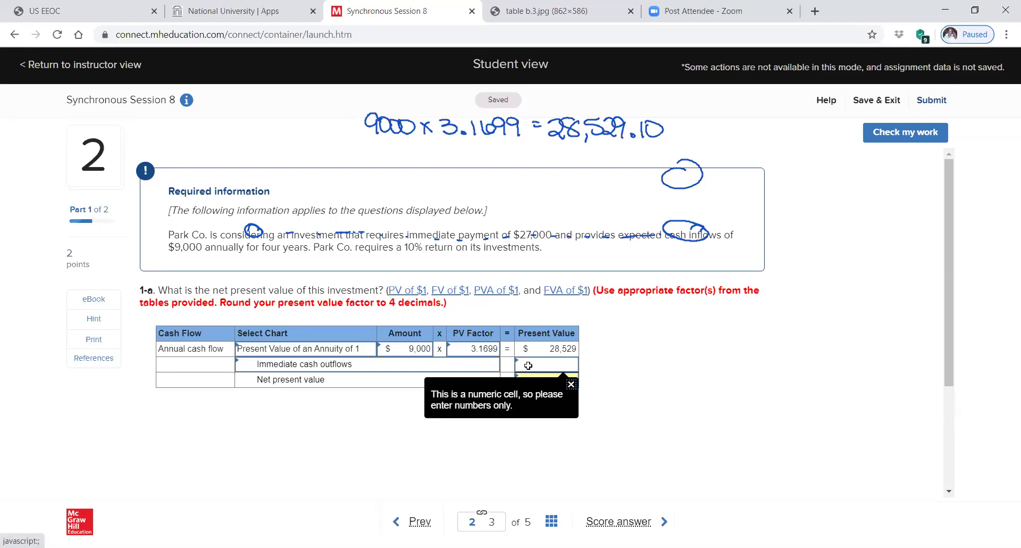
Enter 27000 as the present value of the immediate cash outflows in question 2 of Synchronous Session 8
left_click(571, 384)
left_click(557, 369)
type("27000")
left_click(677, 367)
Enter 1529 as the net present value and clear the handwritten annotations from the screen
left_click(558, 380)
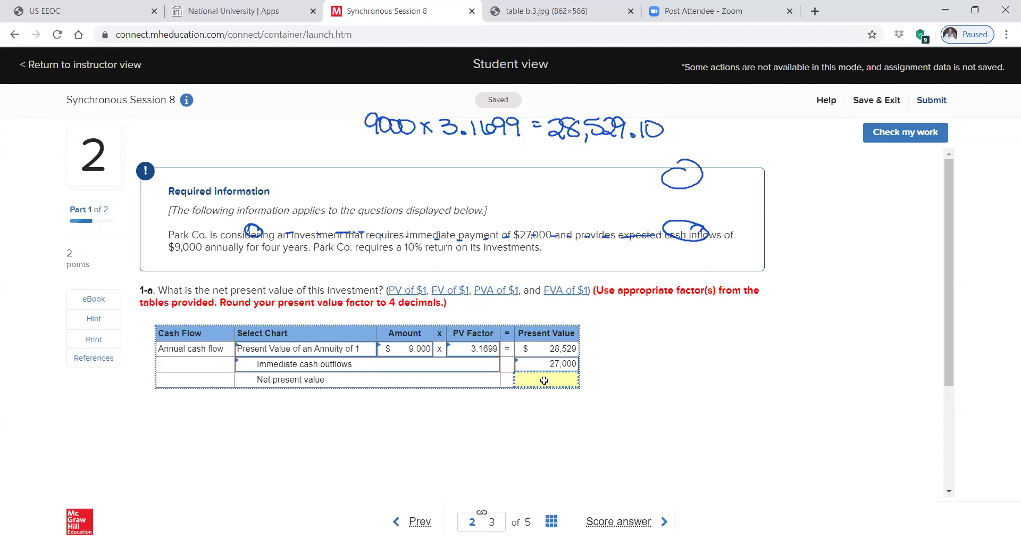
left_click(544, 380)
type("1529")
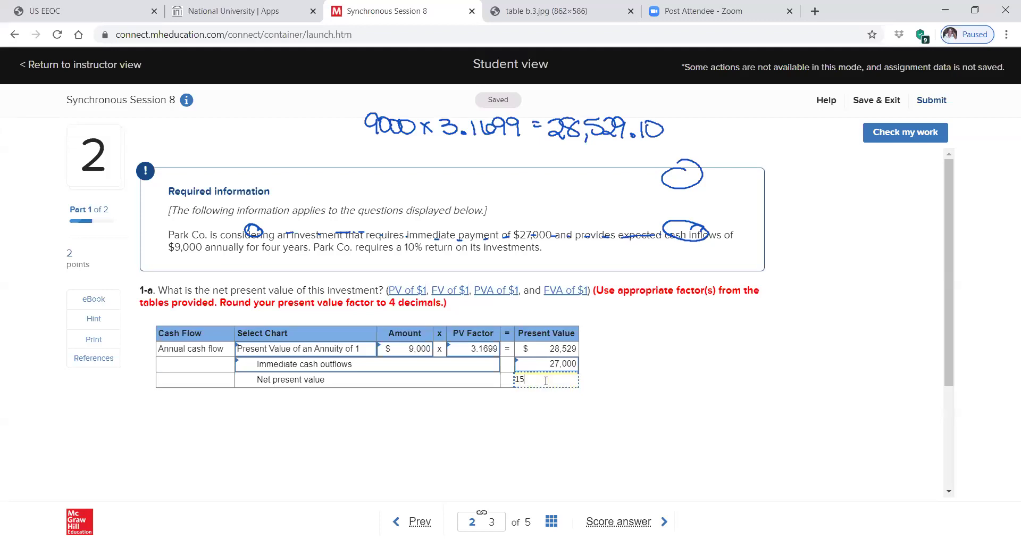
left_click(707, 392)
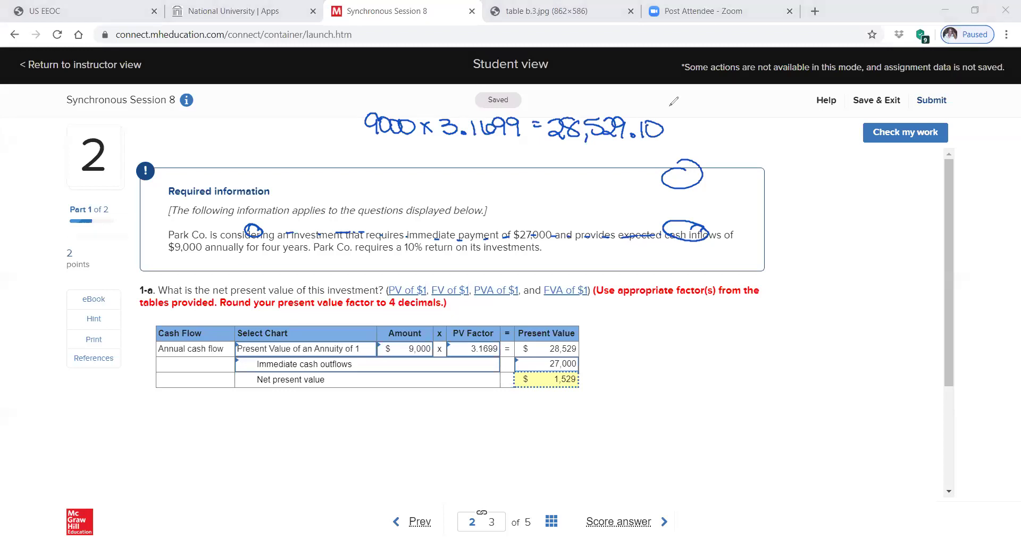
key("e")
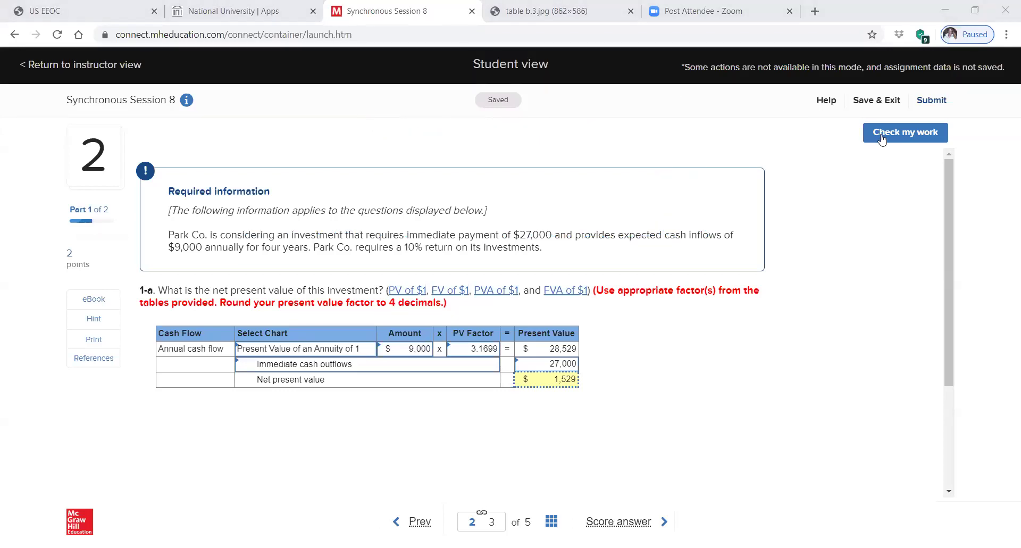
Score the answer to question 2 and continue to question 3
left_click(611, 525)
left_click(599, 304)
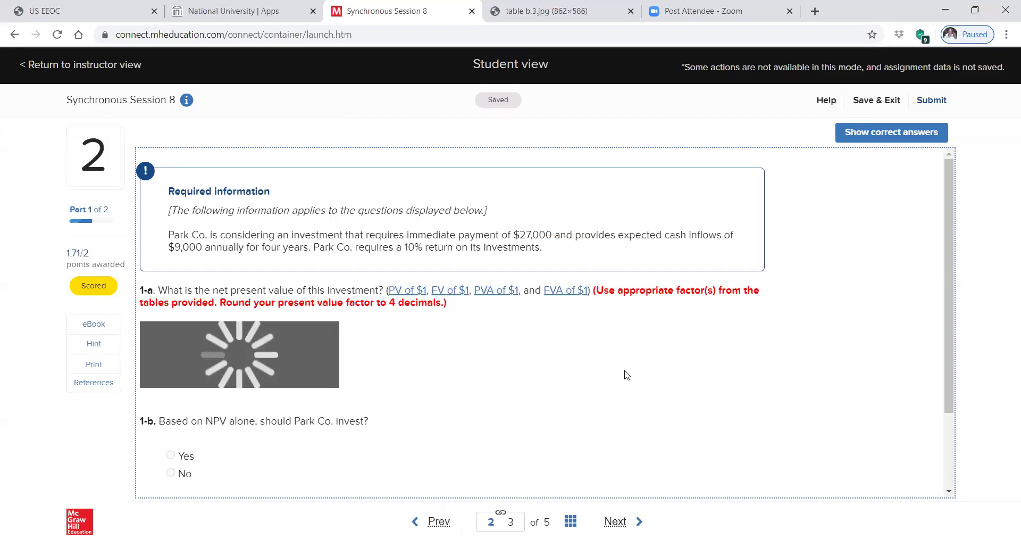
left_click(611, 522)
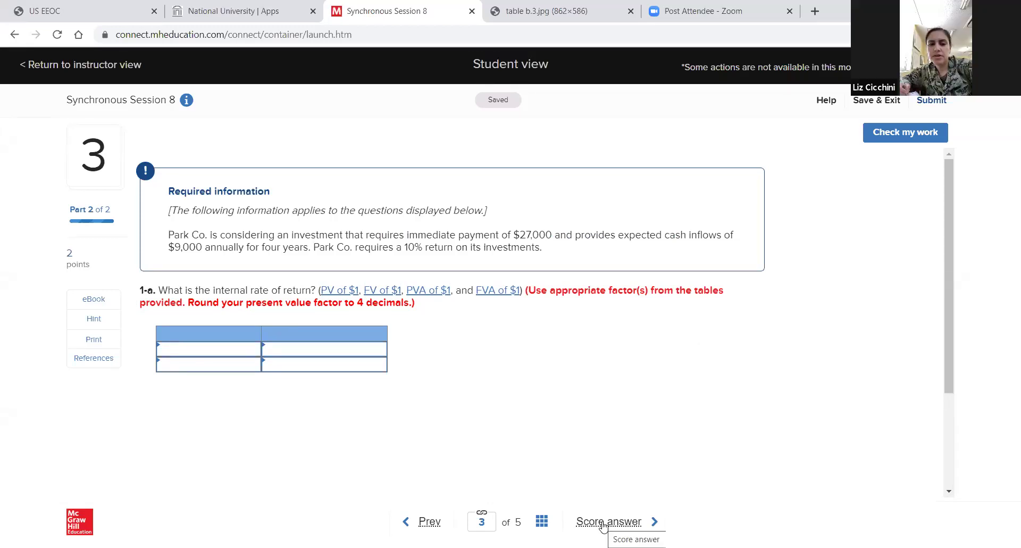
Check the work on the blank internal rate of return question and return to the question
left_click(903, 137)
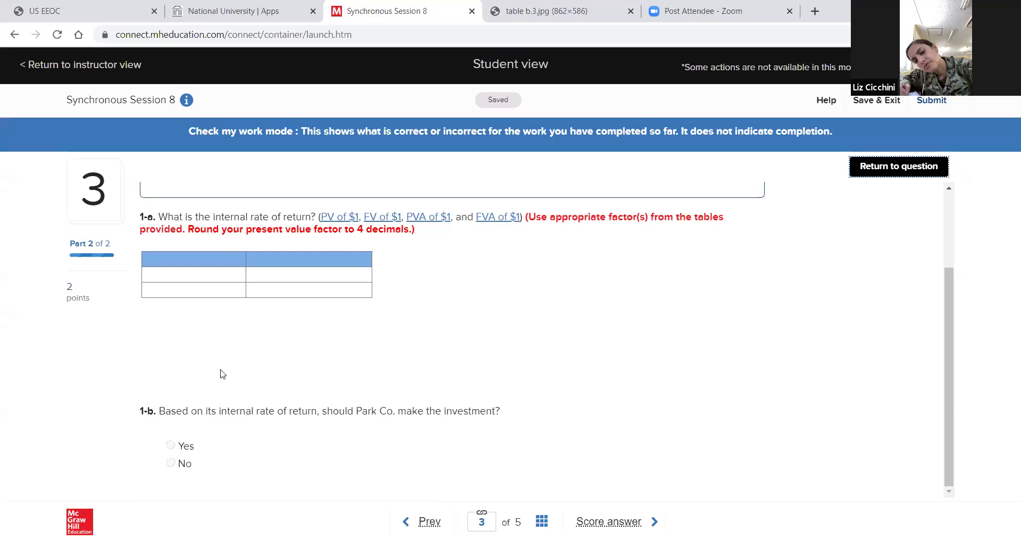
scroll(407, 460, "up", 2)
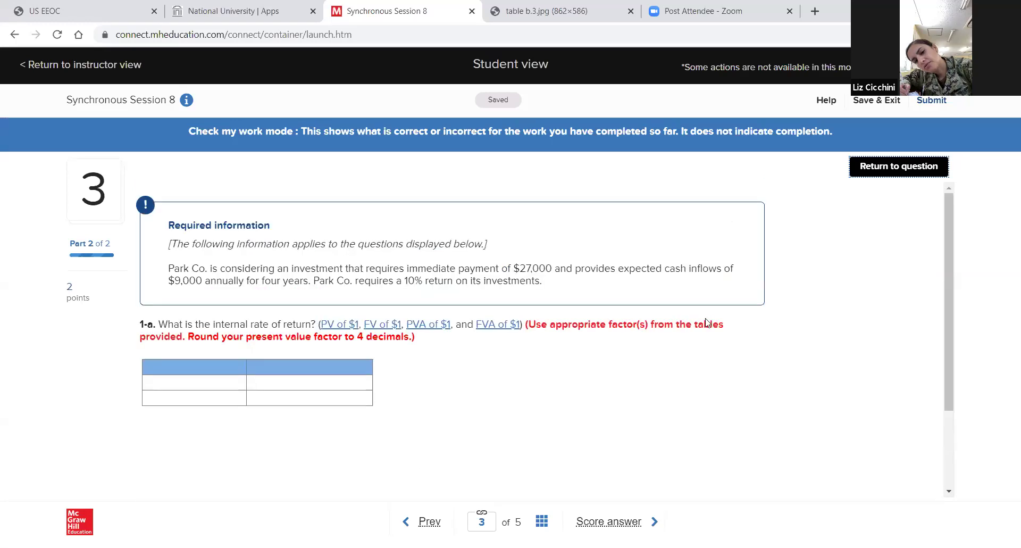
left_click(878, 169)
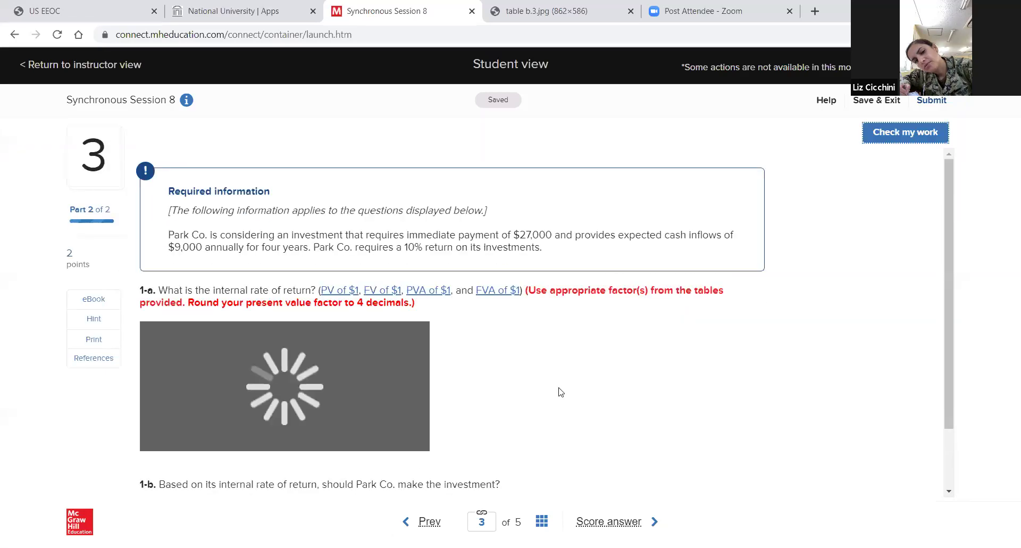
Score question 3 without filling in any answers and read through its explanation
left_click(593, 524)
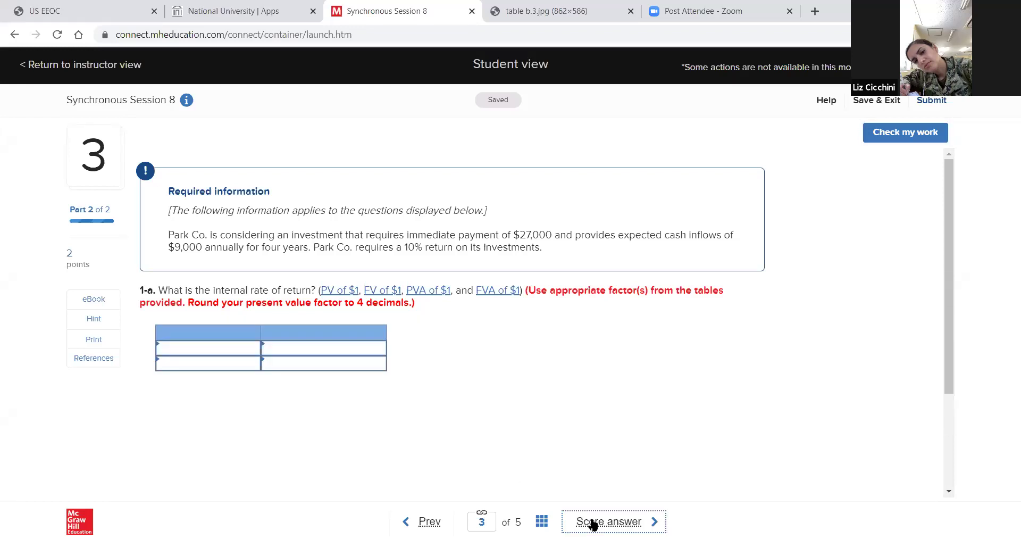
left_click(578, 297)
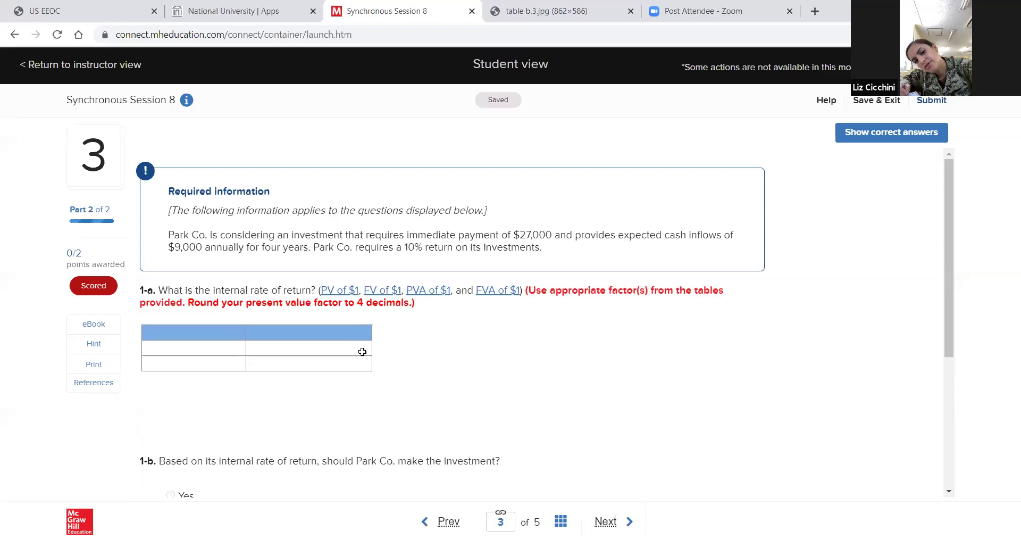
scroll(362, 351, "down", 4)
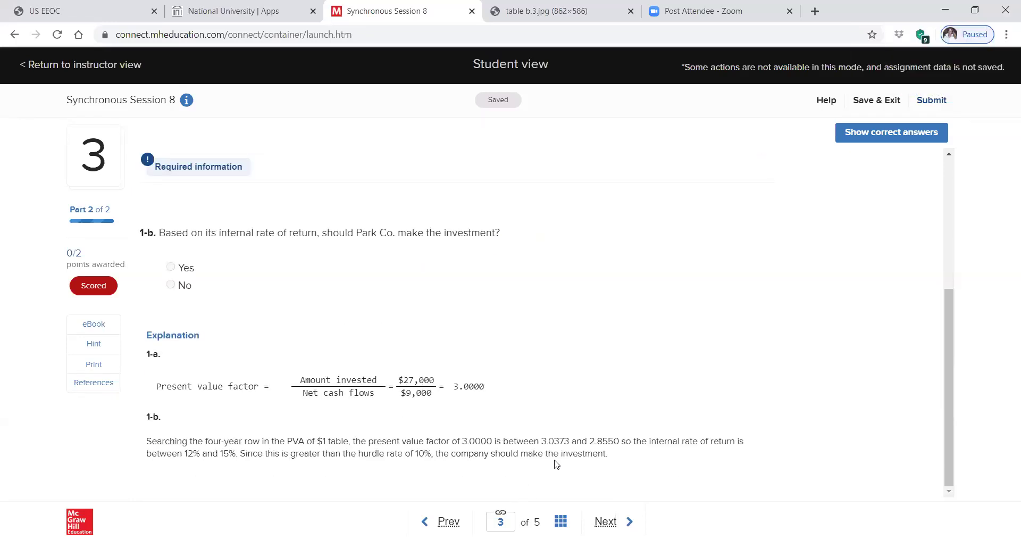
scroll(555, 464, "up", 5)
Show the correct answers to question 3 and consult the PVA of $1 table, closing it when done
left_click(853, 134)
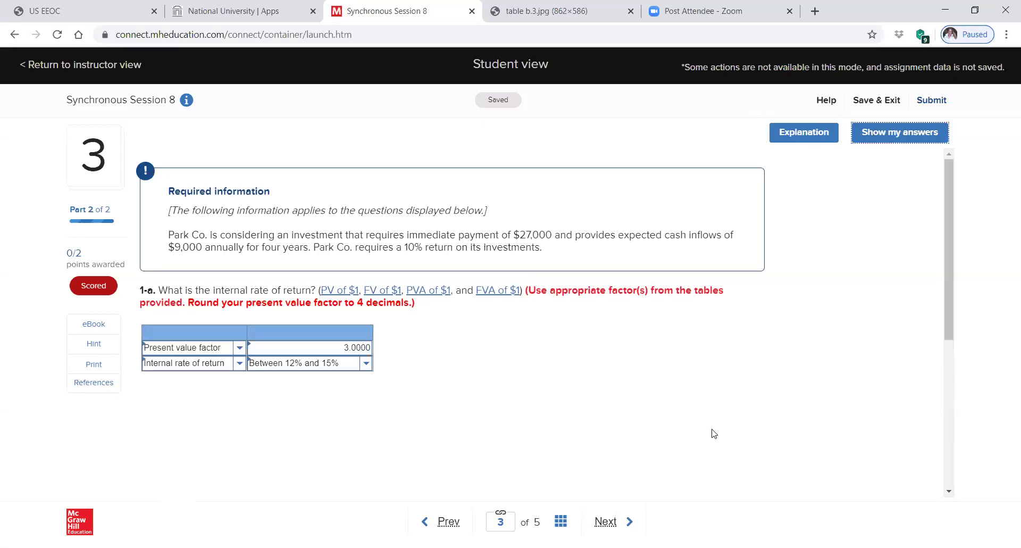
scroll(685, 432, "down", 5)
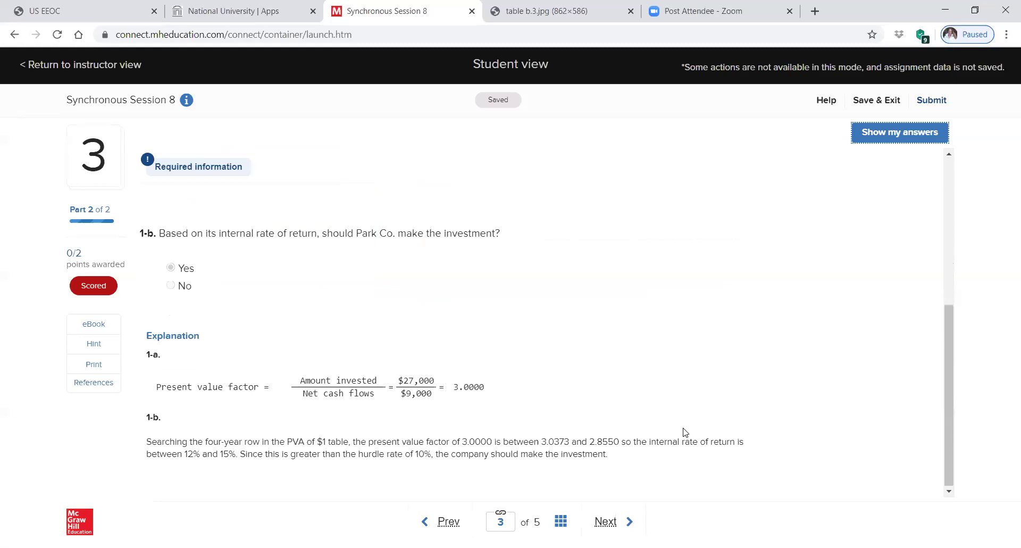
scroll(685, 432, "up", 5)
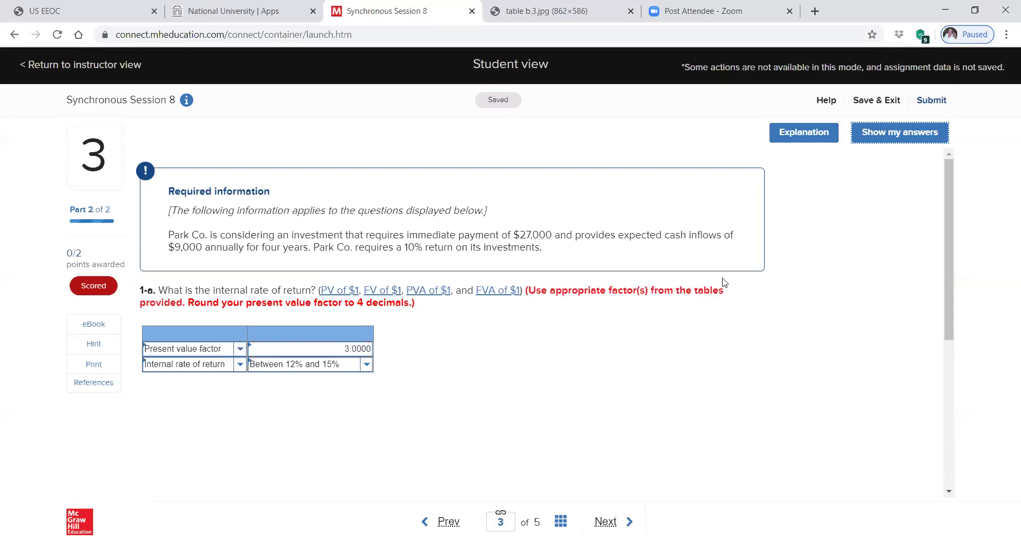
left_click(423, 290)
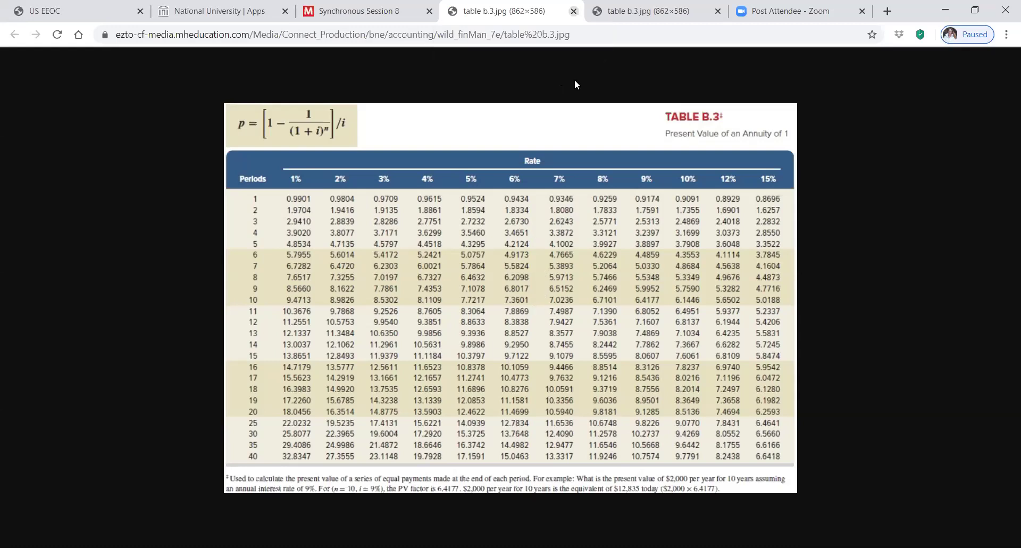
key("ctrl+w")
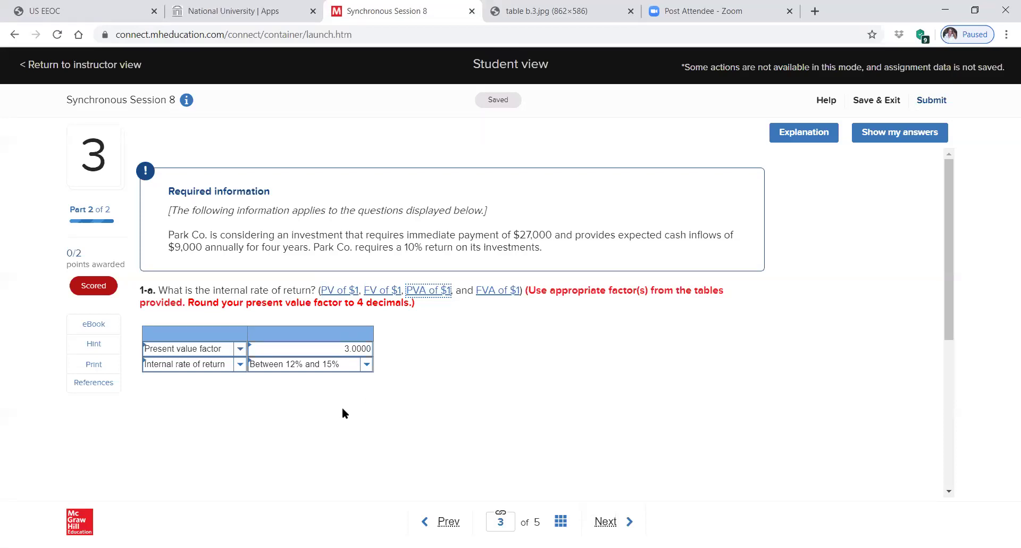
Go to question 4 and enter 35000 as the year 1 cash inflow in the break-even table
left_click(607, 526)
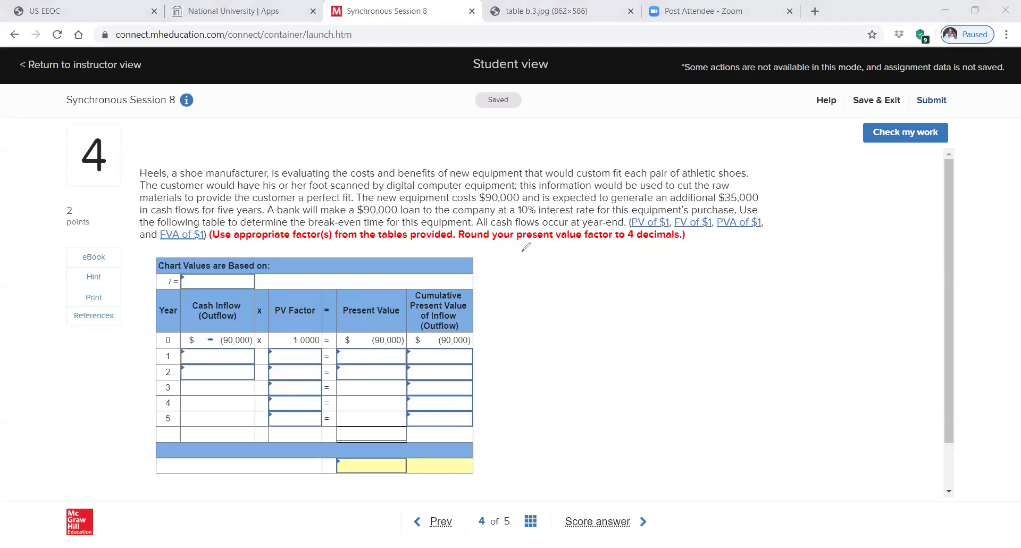
left_click_drag(481, 337, 488, 336)
left_click(224, 357)
type("35")
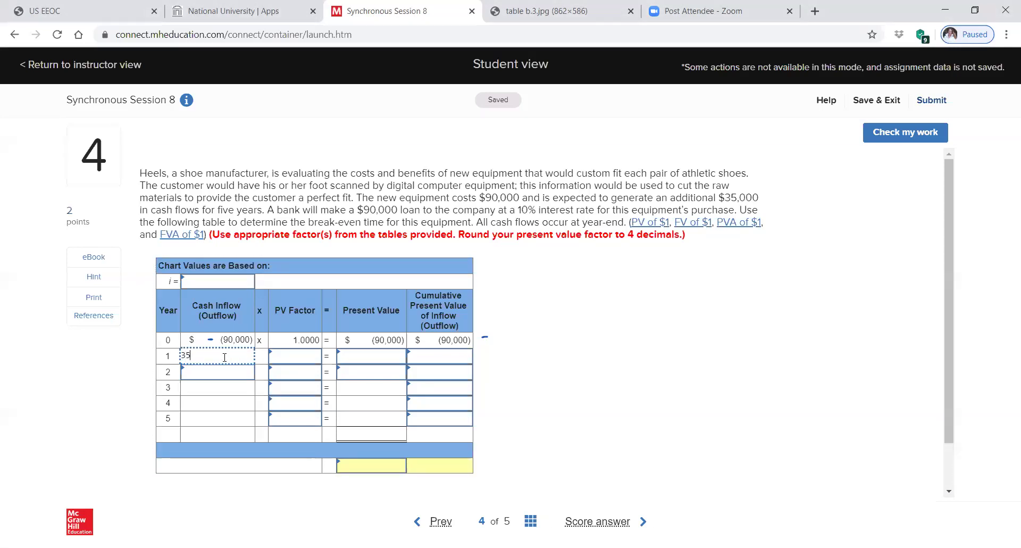
type("000")
key("Tab")
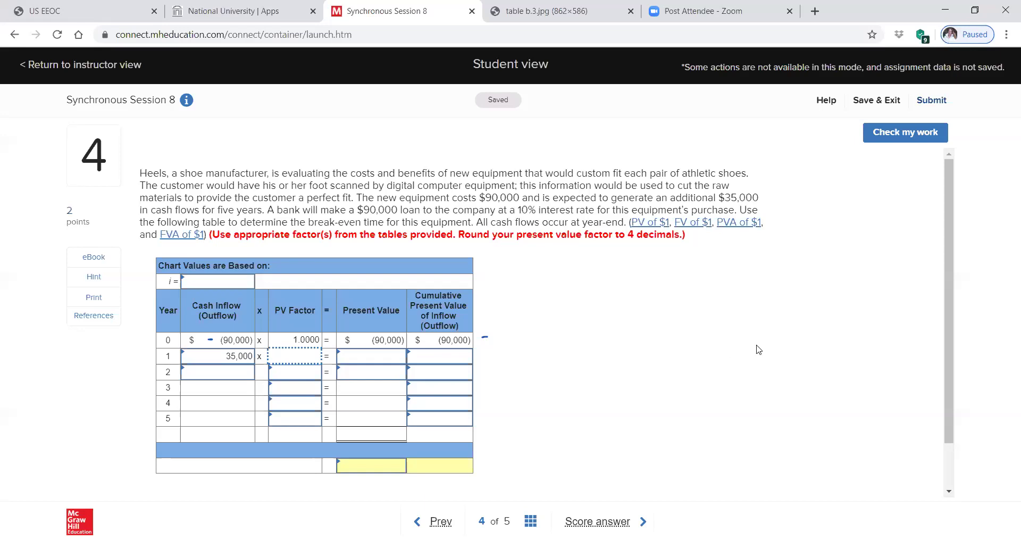
Open the PVA of $1 table and circle period 5, the 10% rate and their factor 3.7908
left_click(739, 227)
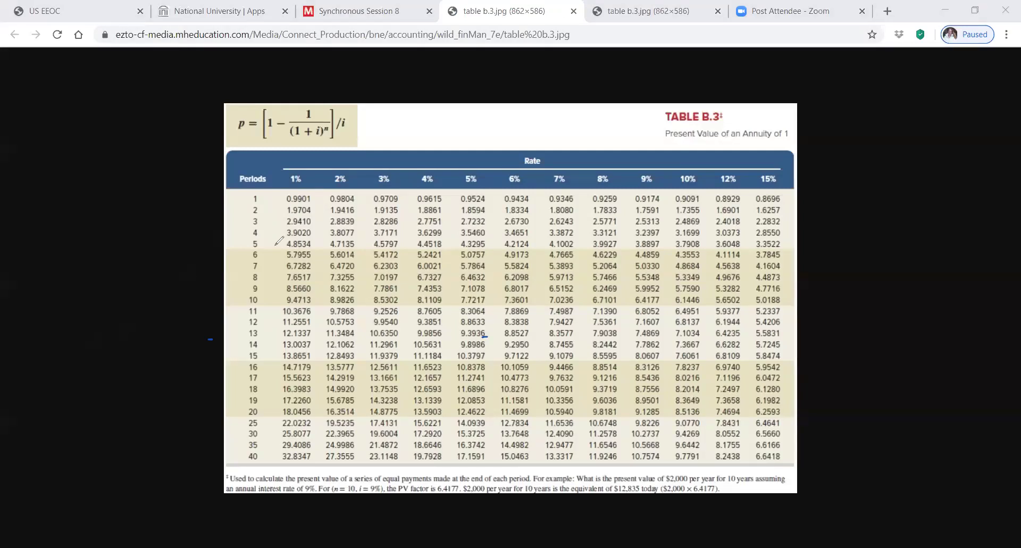
left_click_drag(256, 239, 254, 238)
left_click_drag(688, 167, 685, 168)
mouse_move(699, 239)
left_mouse_down()
mouse_move(669, 246)
mouse_move(694, 252)
mouse_move(699, 236)
left_mouse_up()
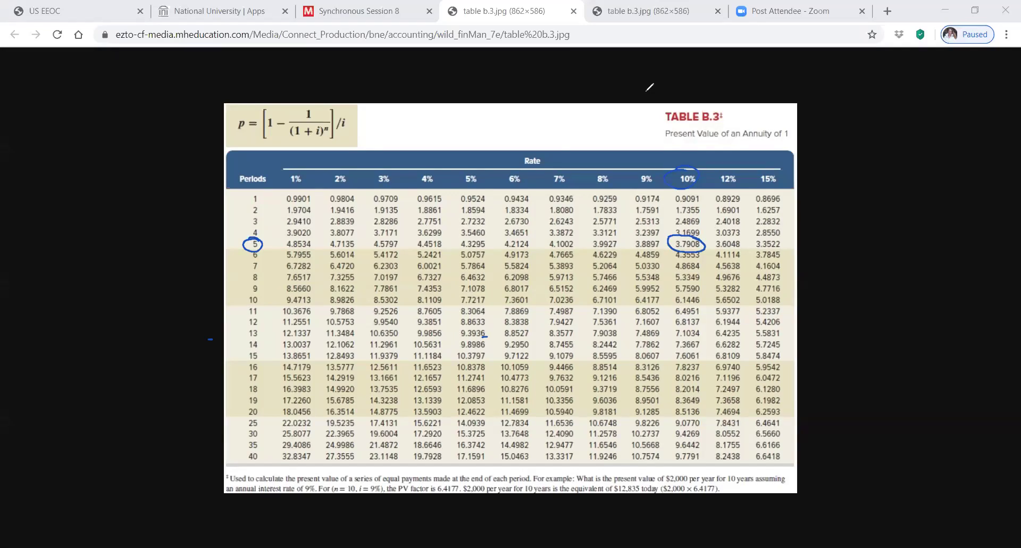
Return to the Synchronous Session 8 question and enter 3.7908 as the year 1 PV factor
left_click(299, 4)
left_click(307, 358)
type("3.7908")
key("Tab")
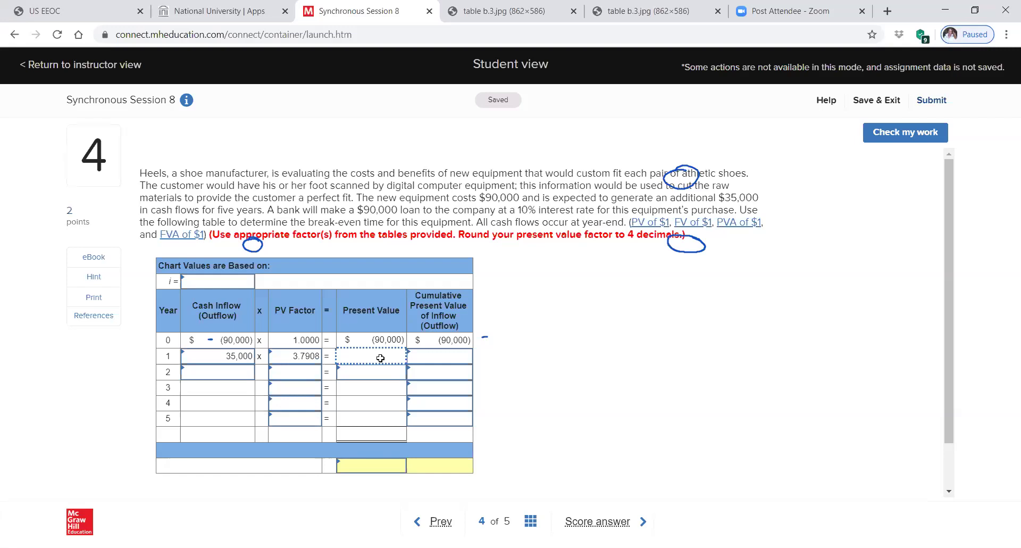
Enter 132678 as both the present value and the cumulative present value for year 1
type("132678")
key("Tab")
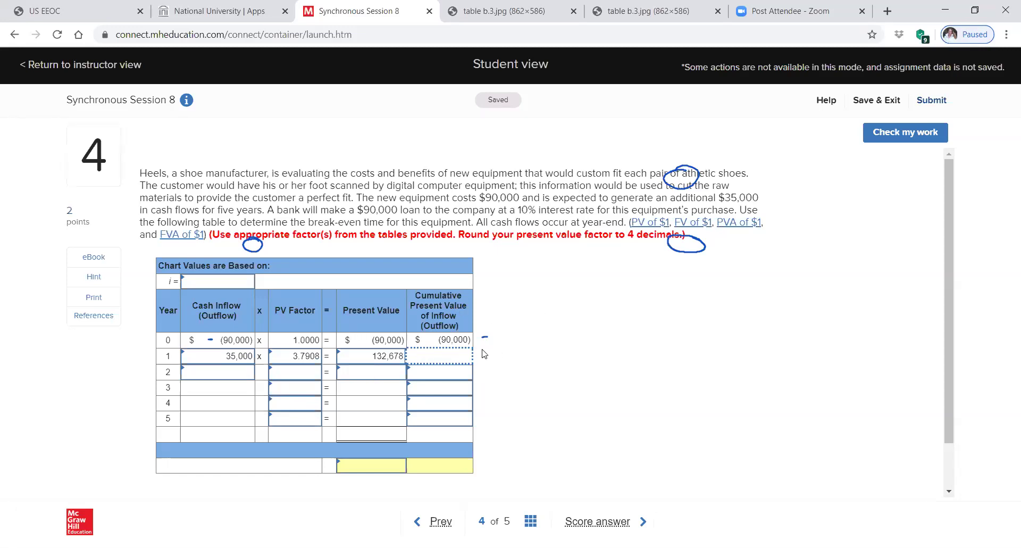
left_click(454, 354)
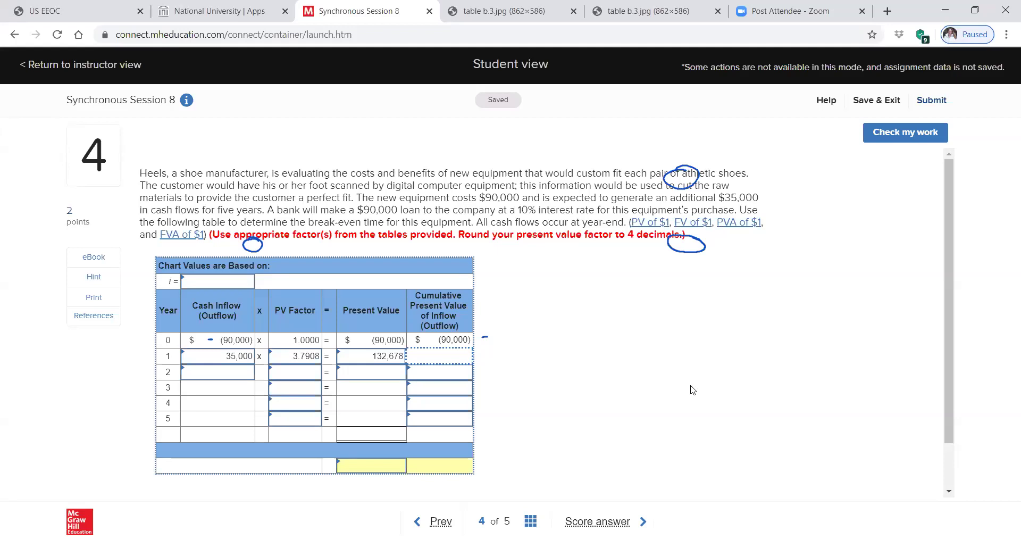
type("132678")
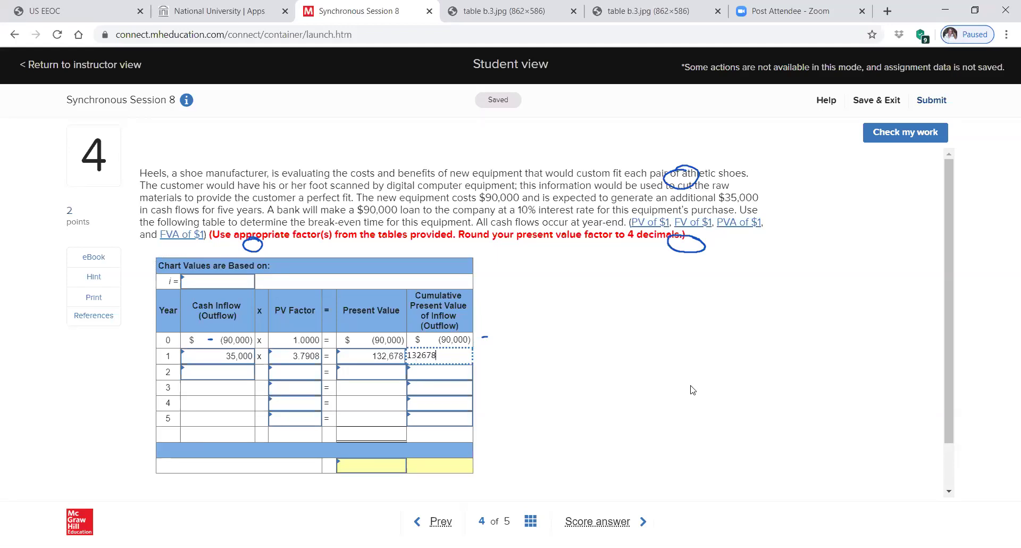
key("Tab")
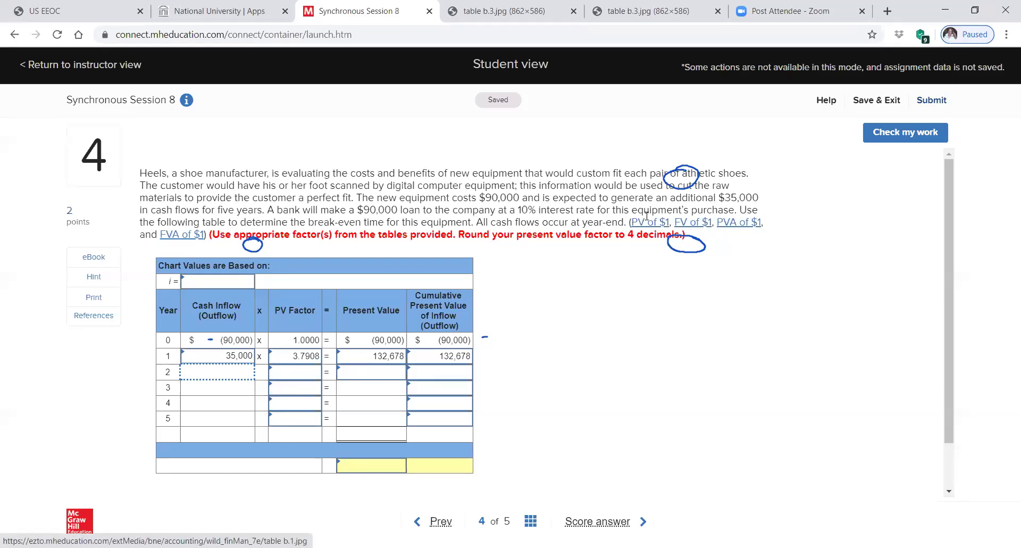
Enter 9000 as the year 2 cash inflow in the break-even table
left_click(220, 373)
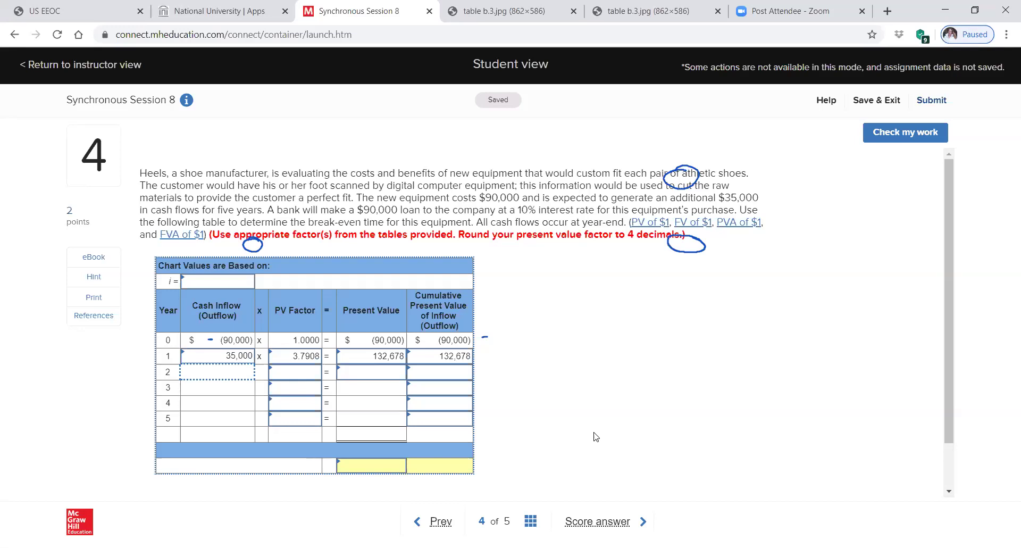
left_click(224, 374)
type("9000")
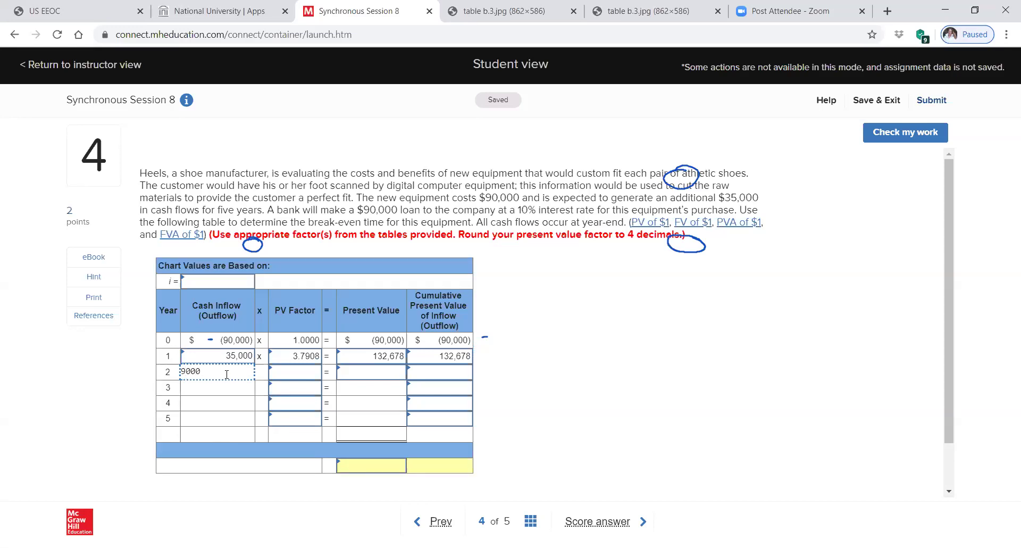
key("Tab")
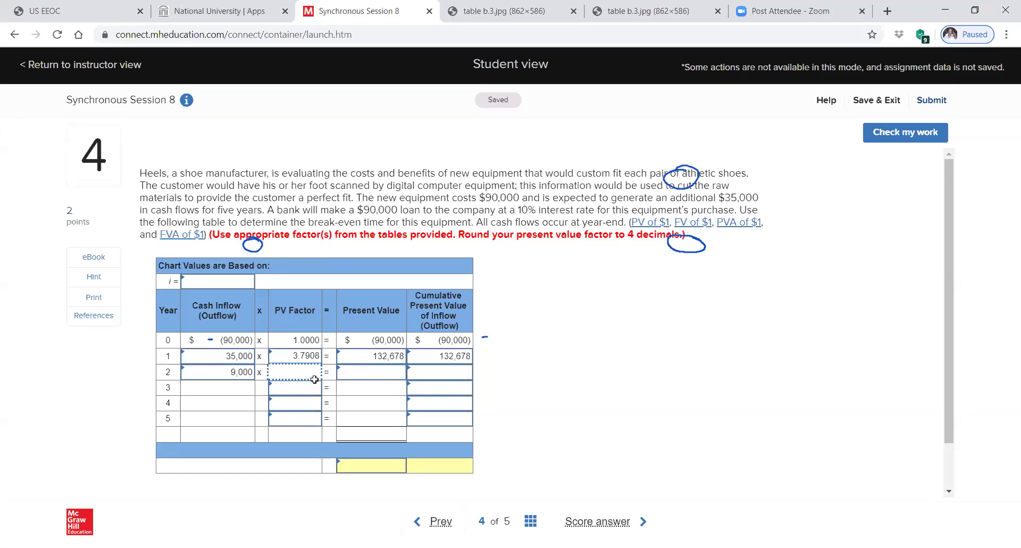
Change the year 2 cash flow in the break-even table to -9,000
left_click(213, 371)
left_click(214, 371)
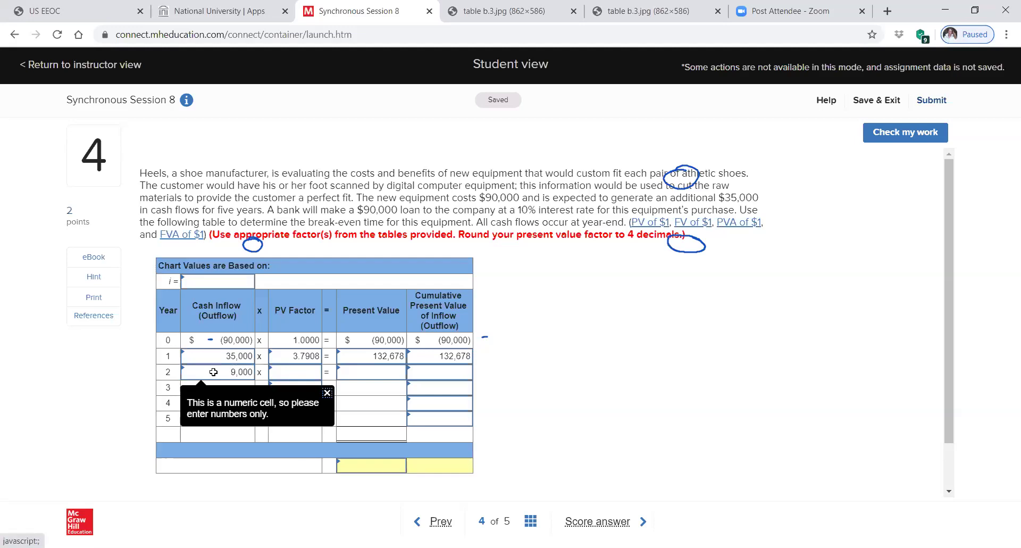
left_click(326, 393)
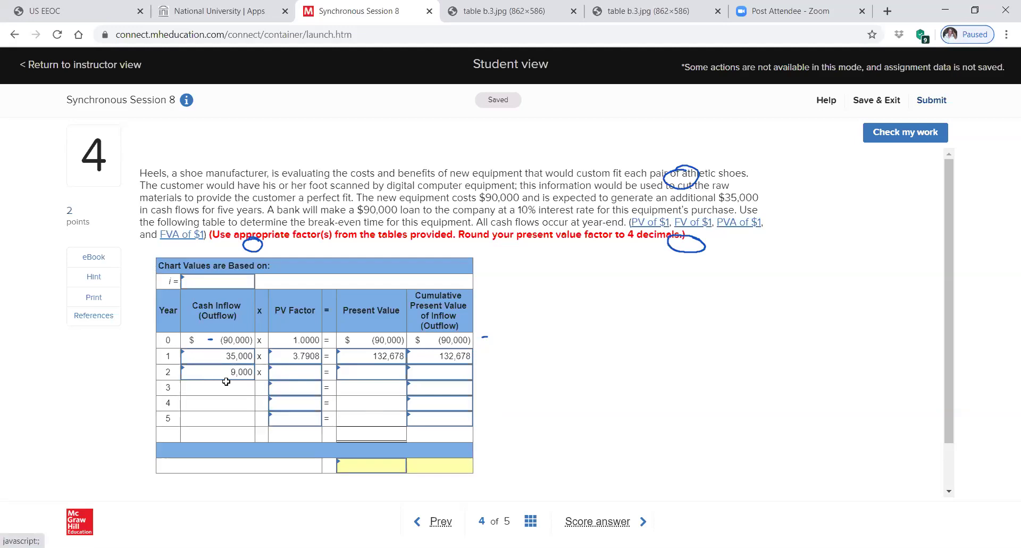
left_click(230, 372)
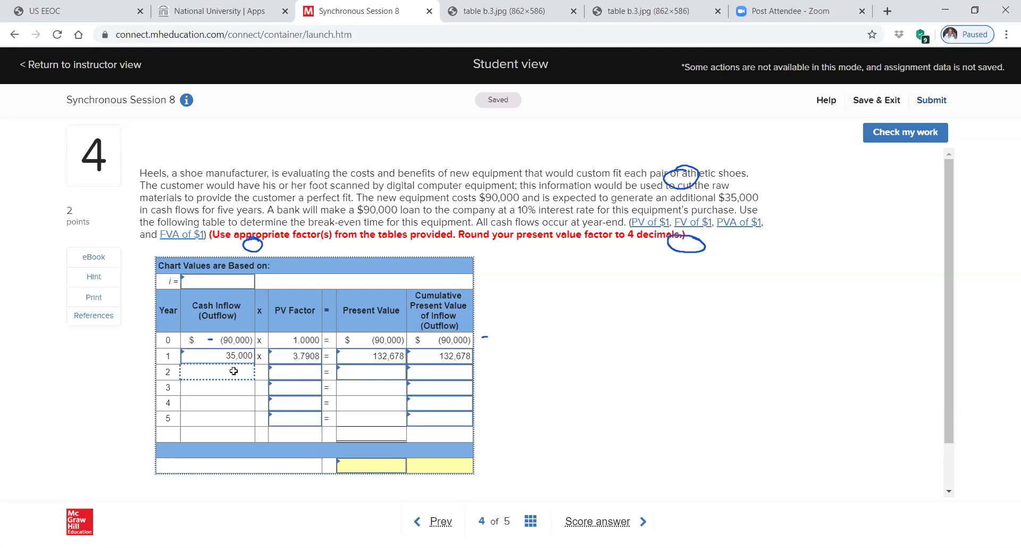
left_click(233, 370)
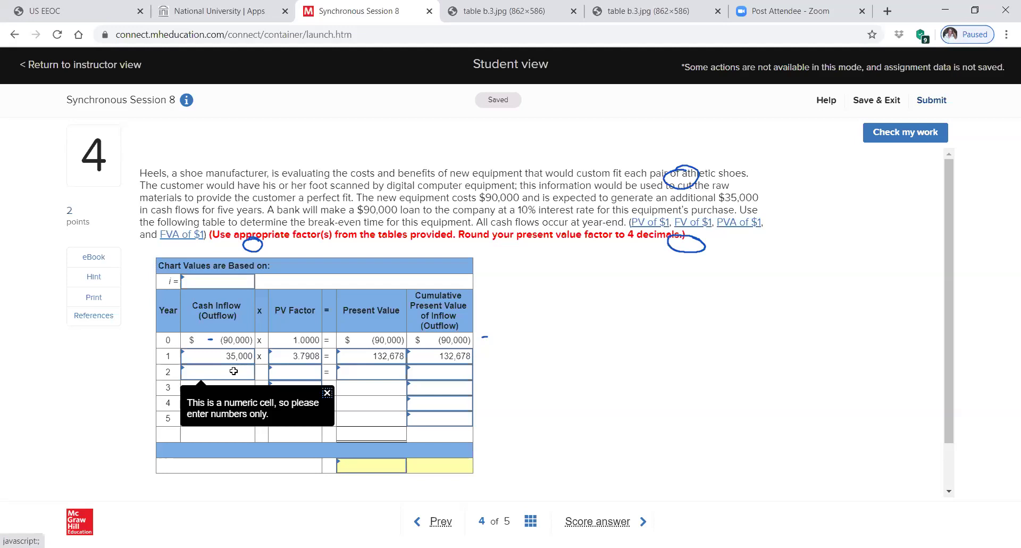
left_click(327, 393)
left_click(234, 372)
type("-9,000")
key("Tab")
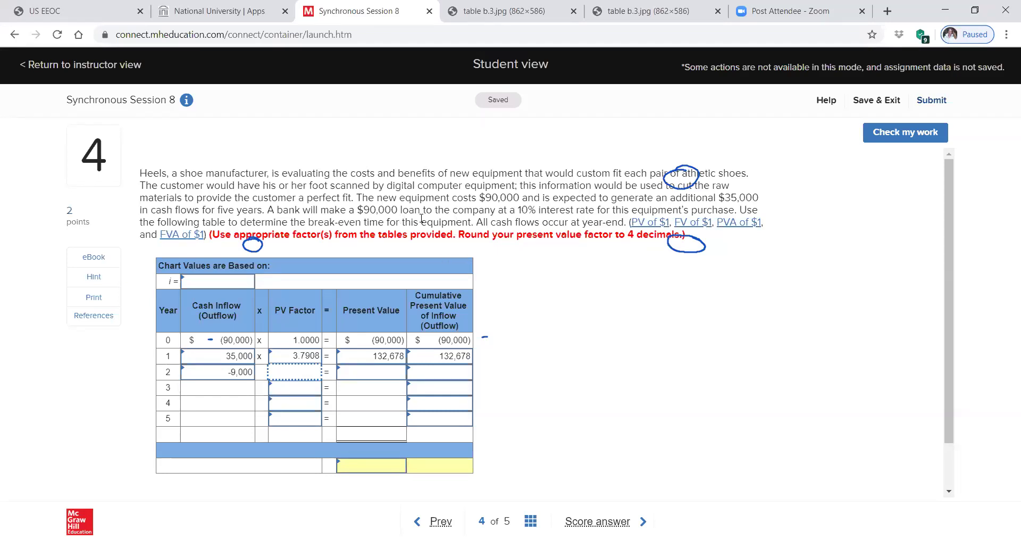
Open the PV of $1 table and mark period 5 and its factor in the 10% column
left_click(650, 227)
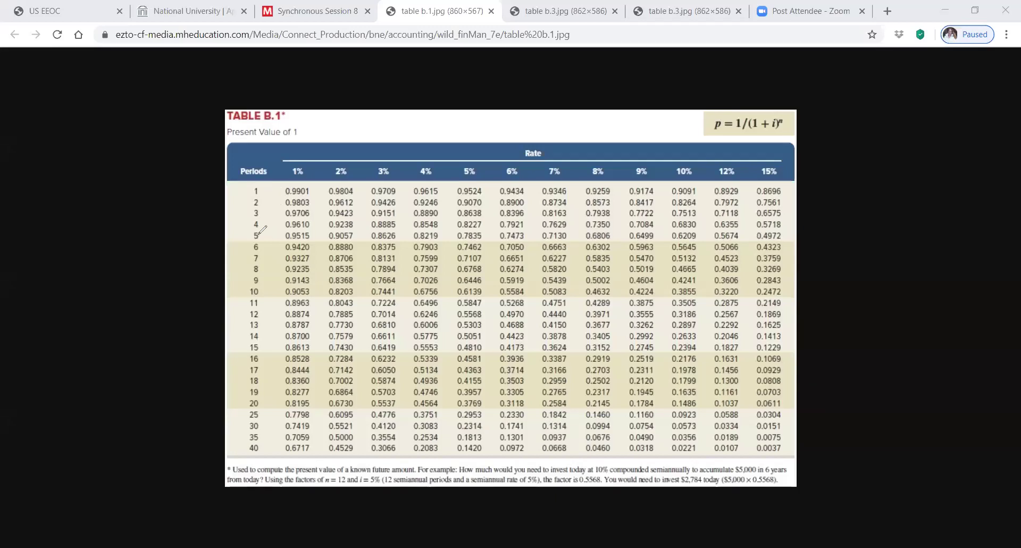
mouse_move(257, 232)
left_mouse_down()
mouse_move(256, 242)
mouse_move(258, 230)
left_mouse_up()
mouse_move(704, 230)
left_mouse_down()
mouse_move(670, 230)
mouse_move(668, 240)
mouse_move(698, 243)
mouse_move(706, 229)
left_mouse_up()
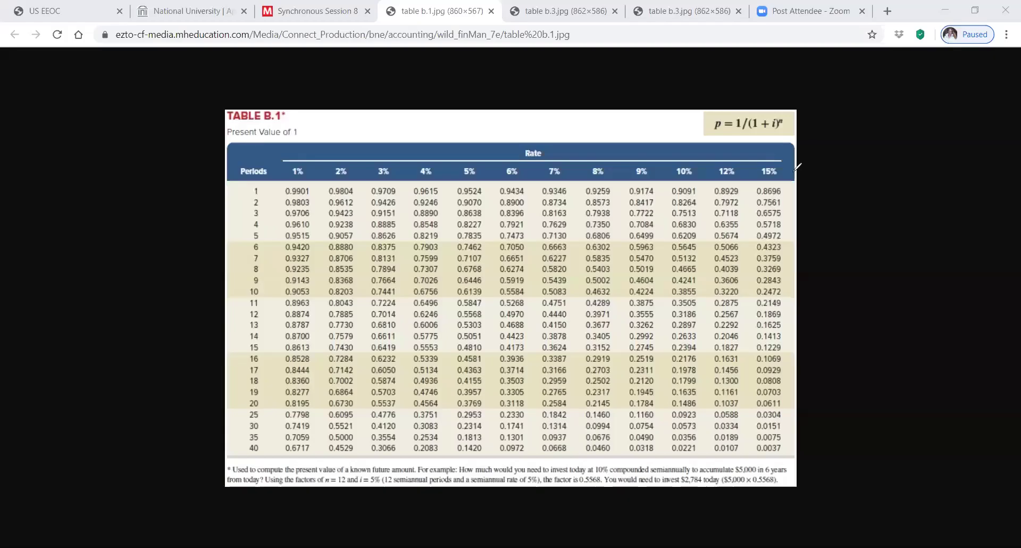
Return to question 4 and enter .6209 as the year 2 PV factor
left_click(345, 12)
left_click(301, 372)
left_click(302, 372)
type(".62")
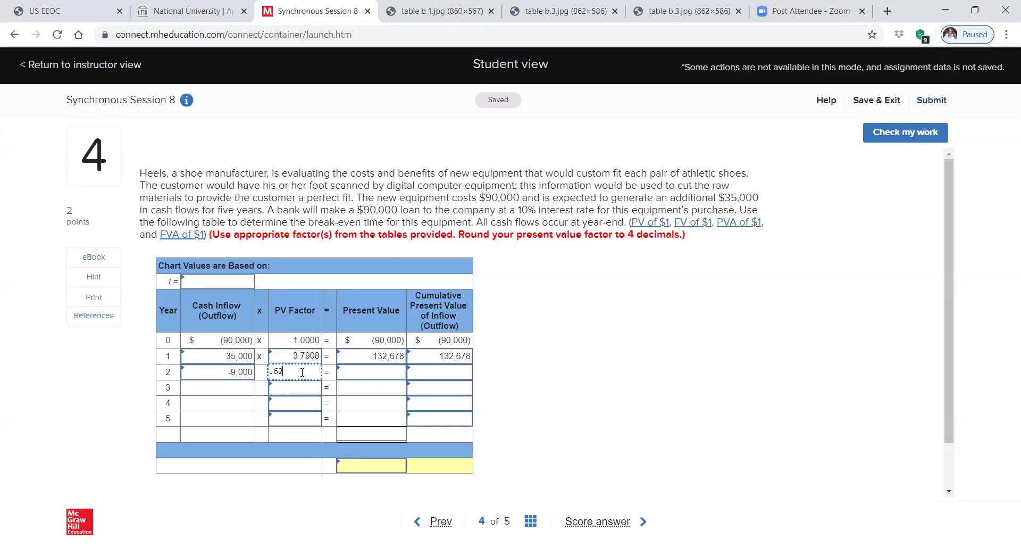
type("09")
key("Tab")
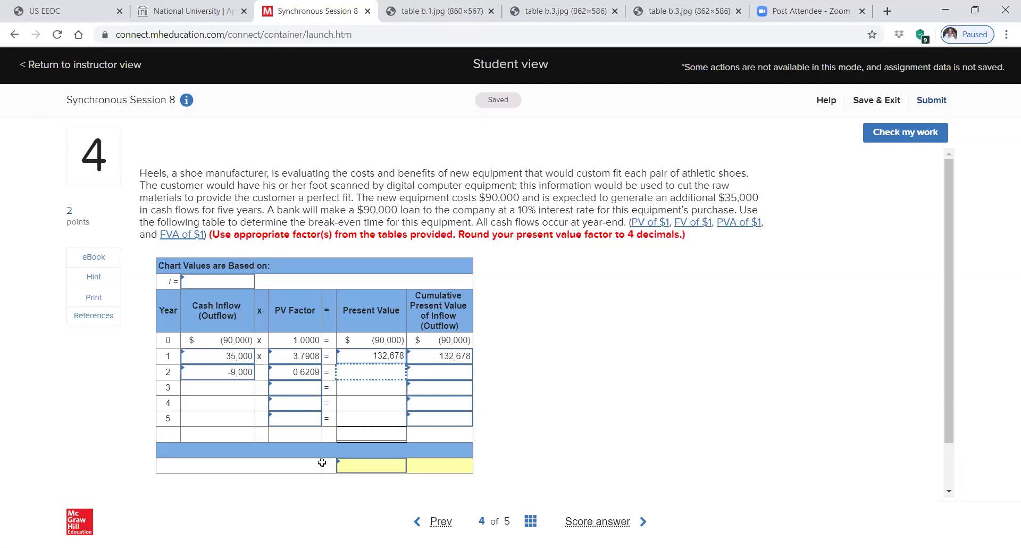
Submit question 4 for scoring and display its correct answers
left_click(600, 521)
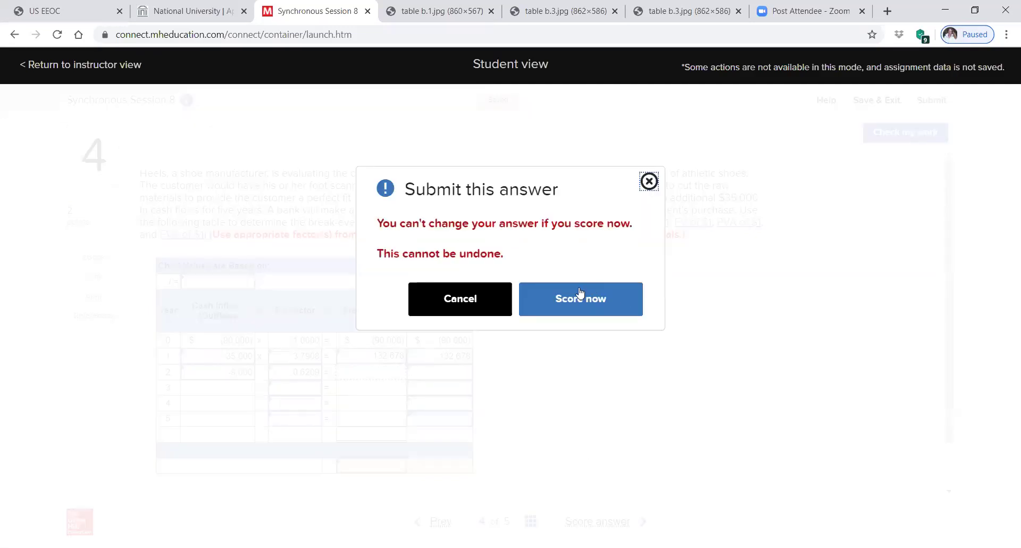
left_click(574, 302)
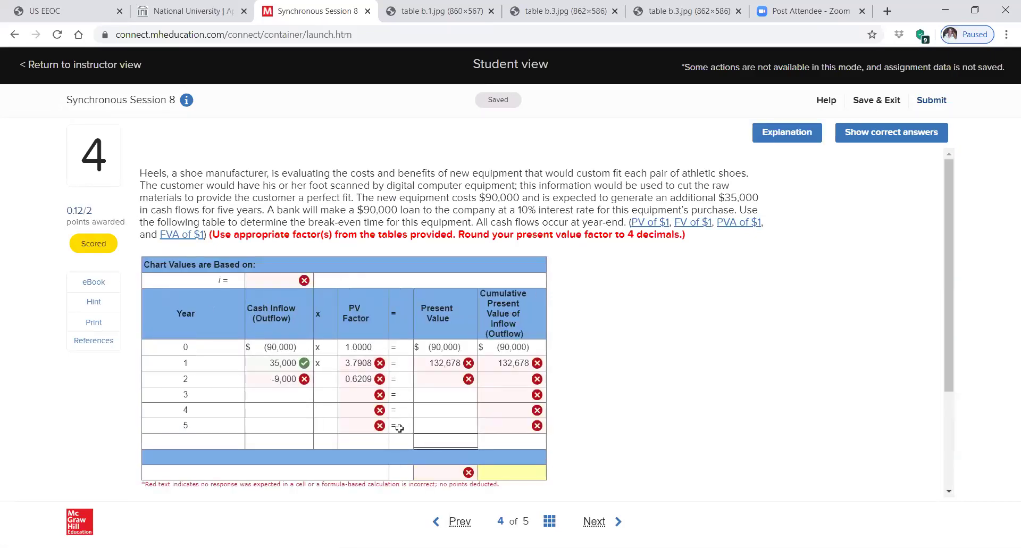
left_click(787, 131)
scroll(783, 148, "up", 4)
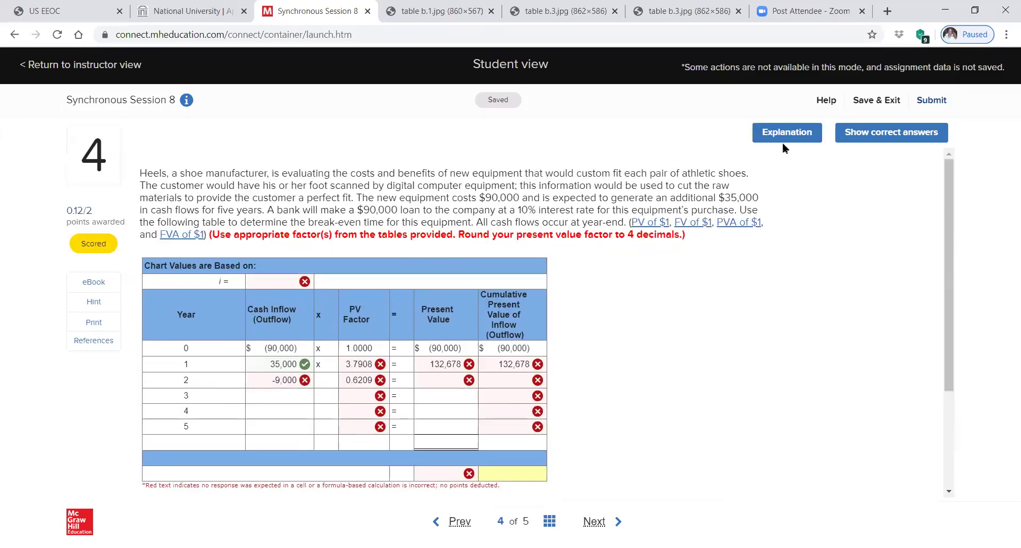
left_click(887, 132)
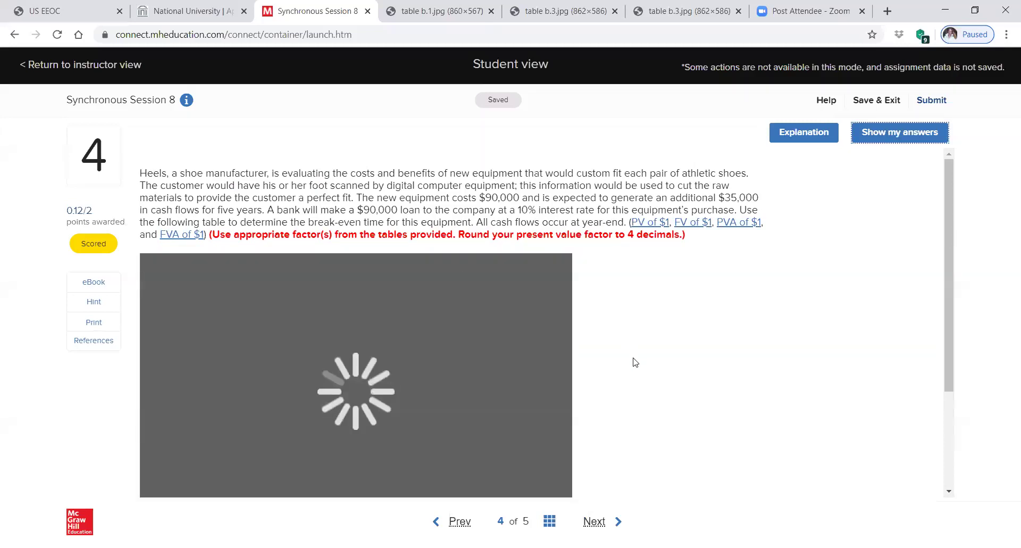
Examine the corrected break-even table and circle the year 0 cumulative present value
scroll(596, 353, "down", 1)
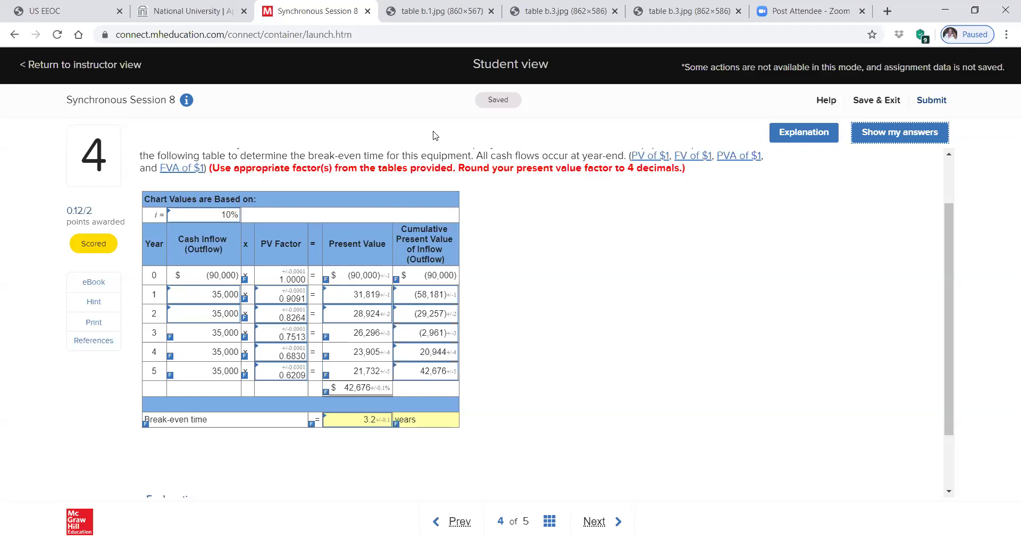
left_click(515, 173)
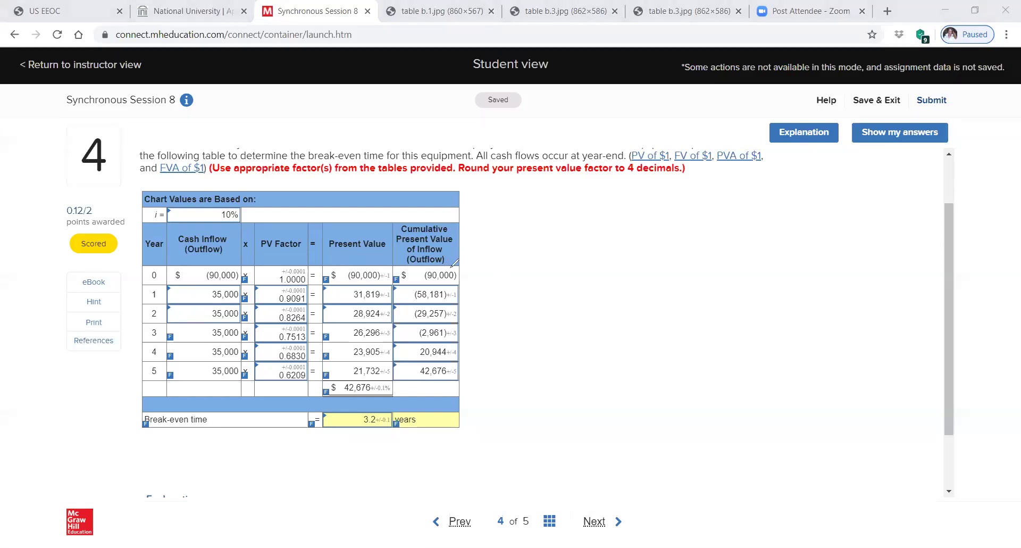
mouse_move(451, 265)
left_mouse_down()
mouse_move(432, 285)
mouse_move(452, 263)
left_mouse_up()
Open the PV of $1 table and box periods 1 and 2 with their 10% factors 0.9091 and 0.8264
left_click(651, 161)
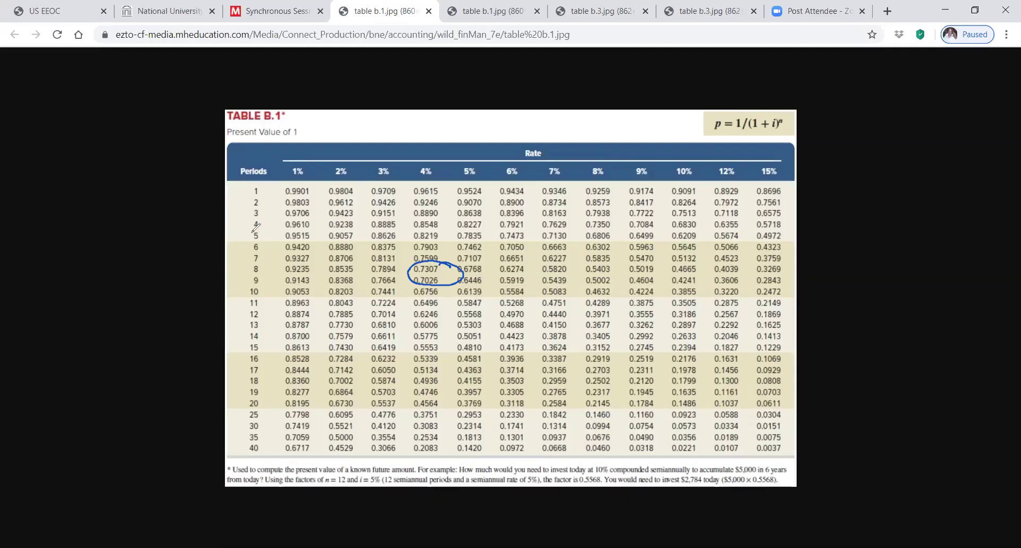
mouse_move(254, 184)
left_mouse_down()
mouse_move(253, 196)
mouse_move(257, 184)
left_mouse_up()
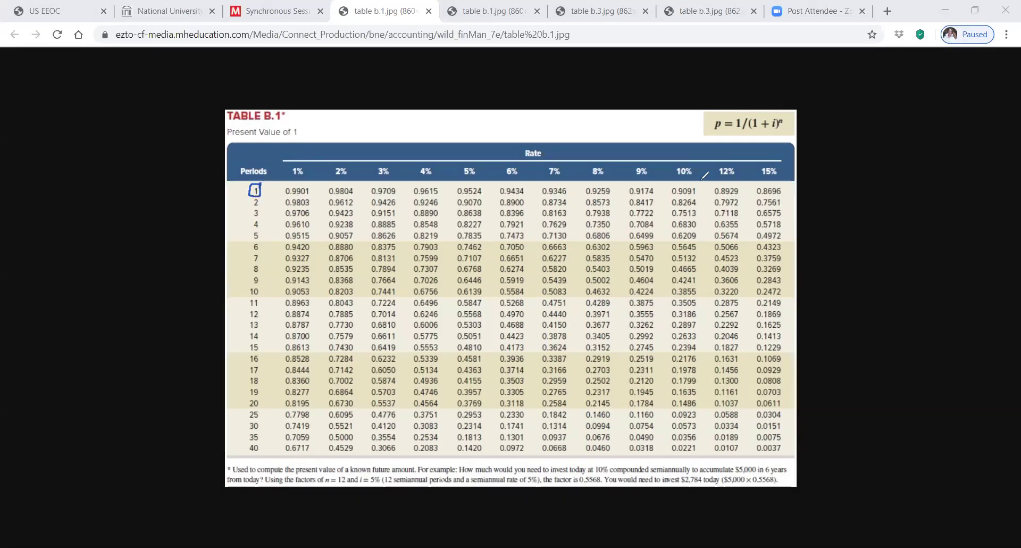
mouse_move(696, 183)
left_mouse_down()
mouse_move(681, 192)
mouse_move(702, 184)
left_mouse_up()
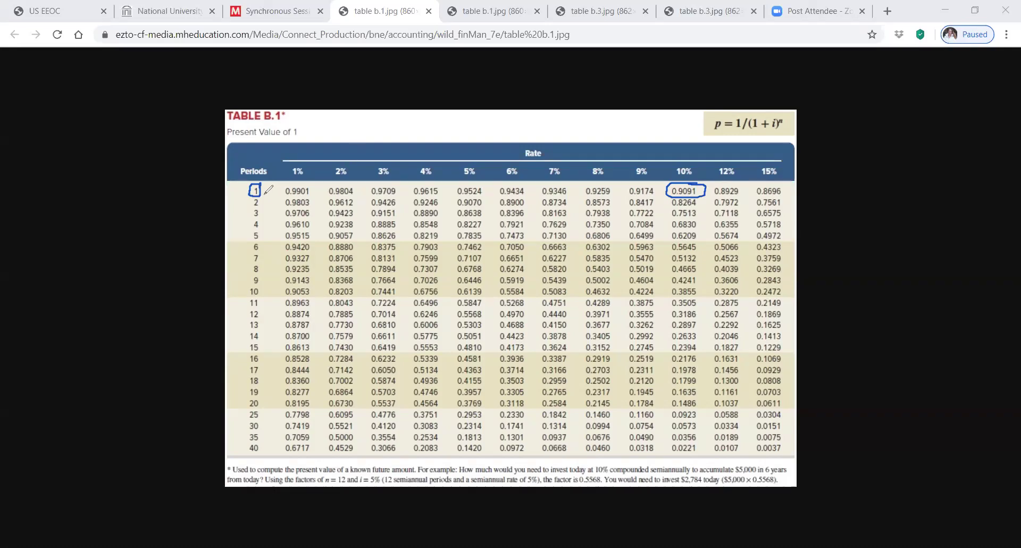
left_click_drag(260, 198, 263, 198)
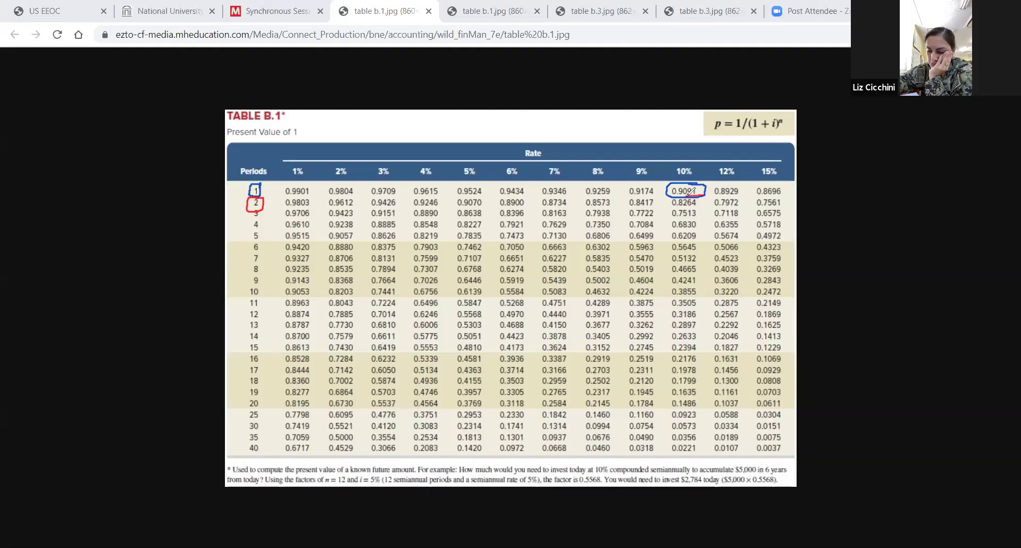
mouse_move(670, 198)
left_mouse_down()
mouse_move(674, 213)
mouse_move(707, 210)
mouse_move(678, 195)
left_mouse_up()
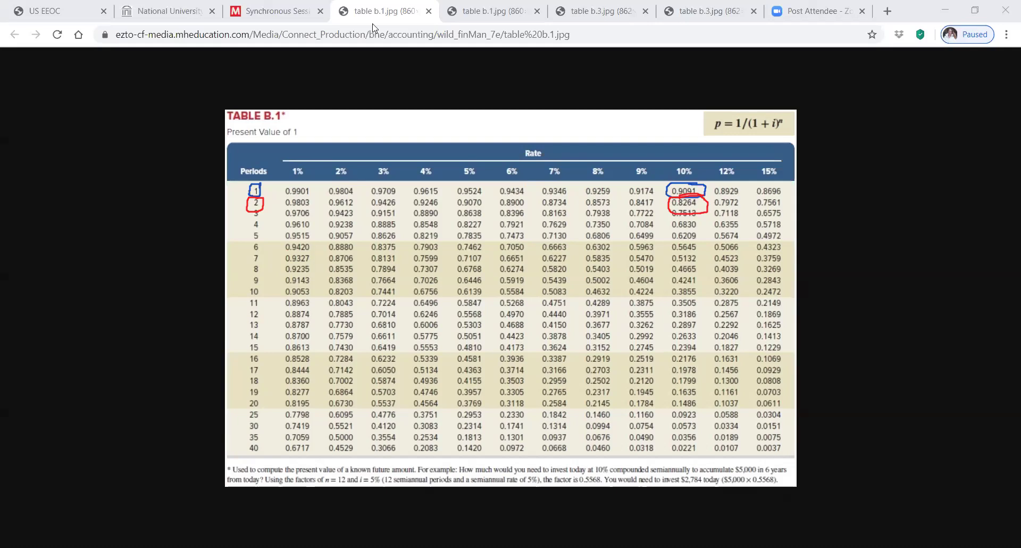
Move on to question 5 of Synchronous Session 8 and score it unanswered to display its correct answers
left_click(279, 11)
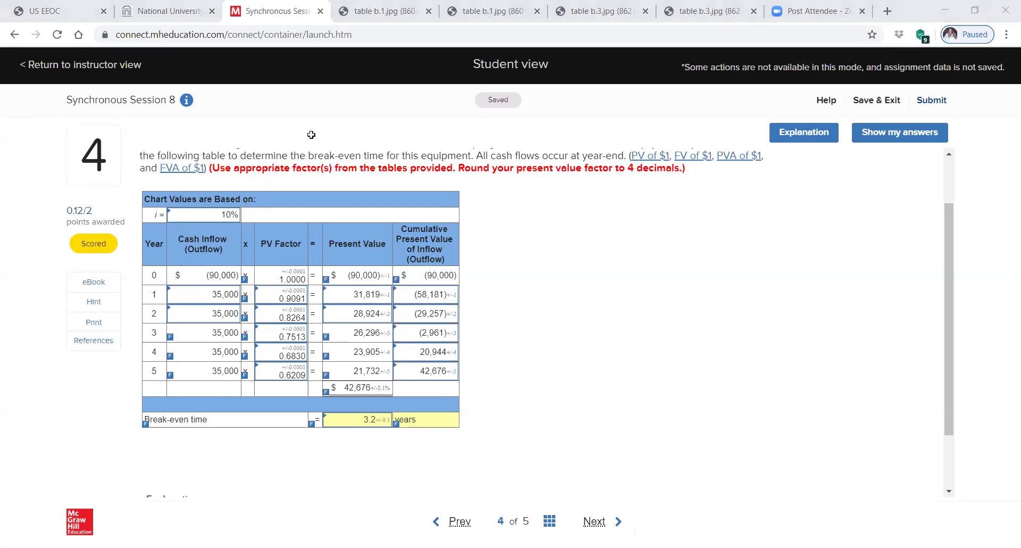
left_click(598, 526)
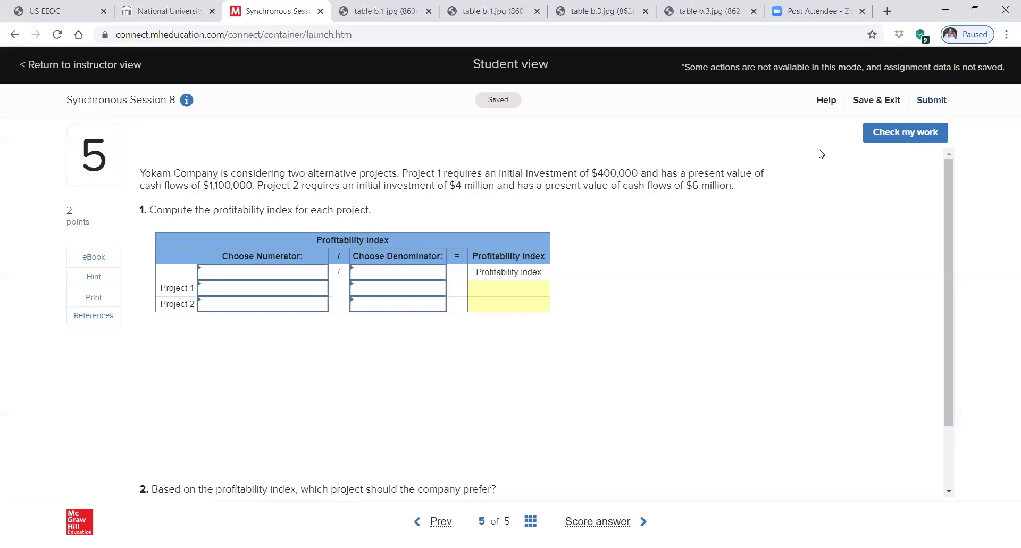
left_click(882, 137)
left_click(588, 307)
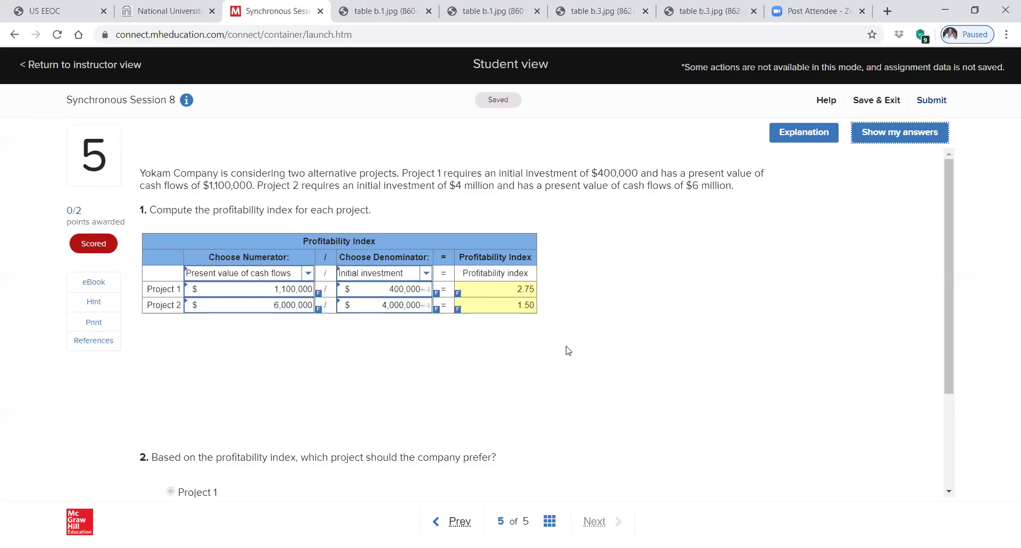
Review the preferred-project answer and explanation in part 2 of question 5, along with the profitability index table
scroll(568, 350, "down", 3)
scroll(568, 350, "down", 1)
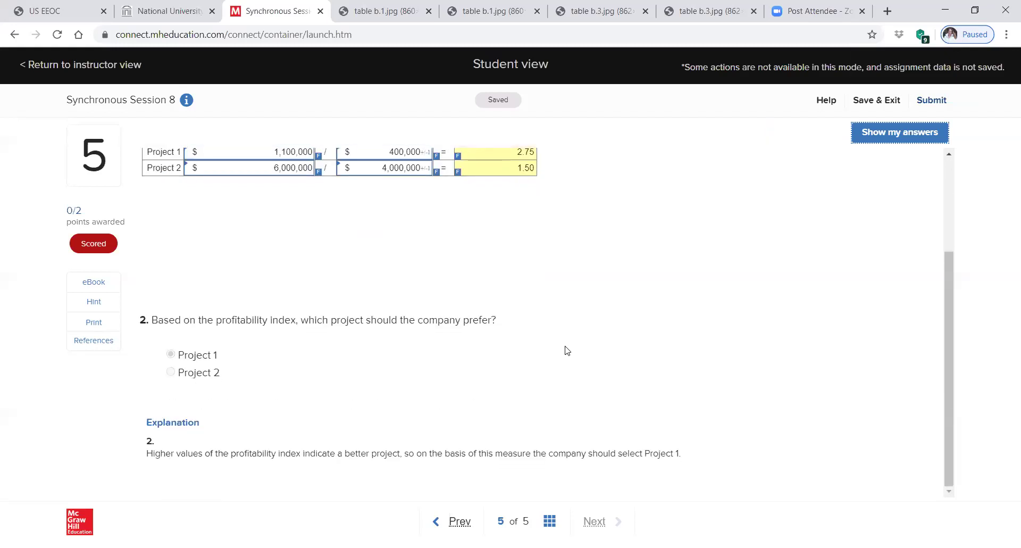
scroll(567, 350, "up", 3)
scroll(567, 350, "up", 1)
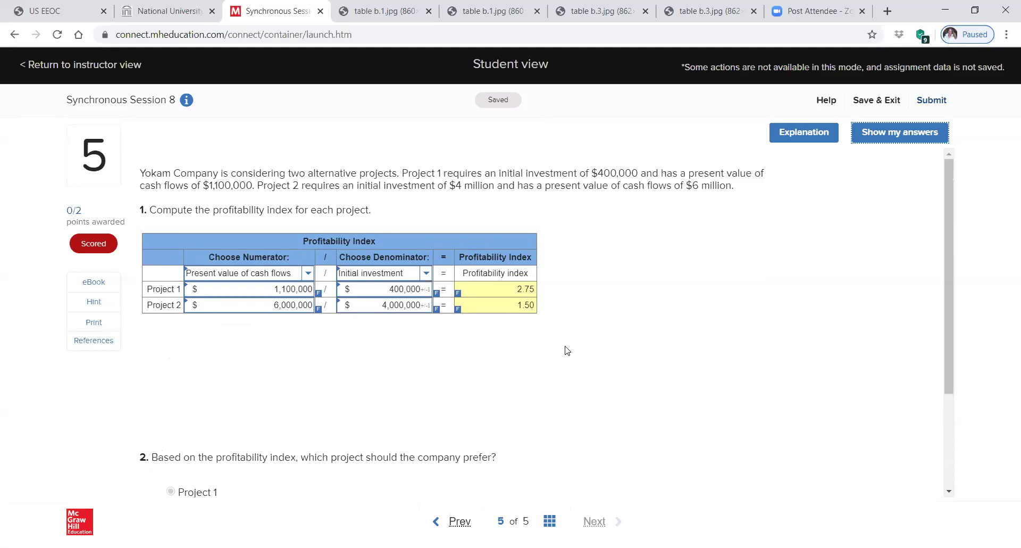